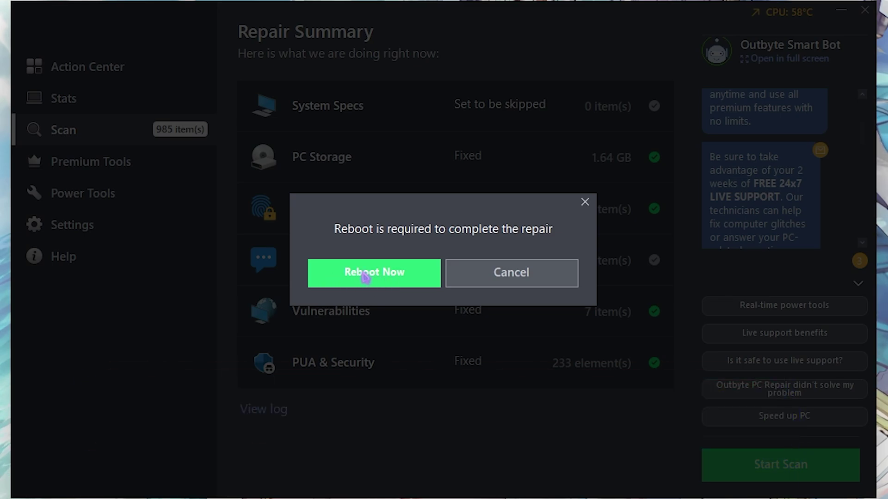
Decline the reboot and enable Cooling Mode in the CPU Cooler premium tool
left_click(493, 277)
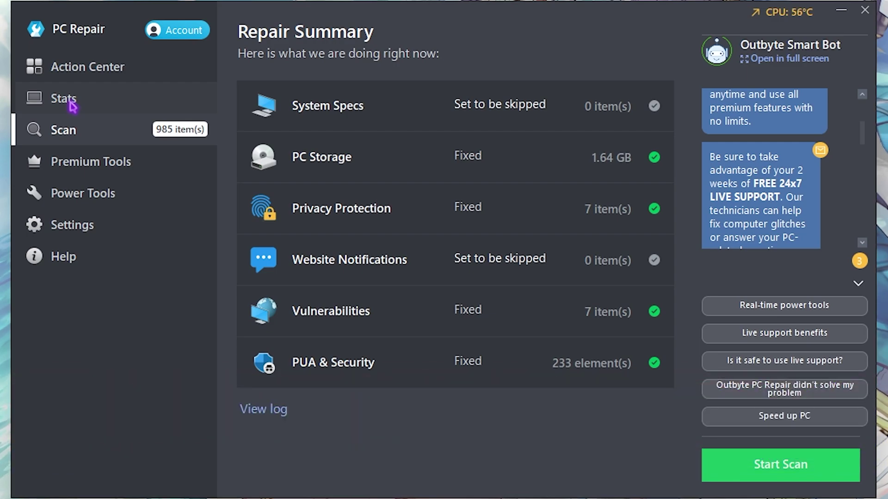
left_click(83, 162)
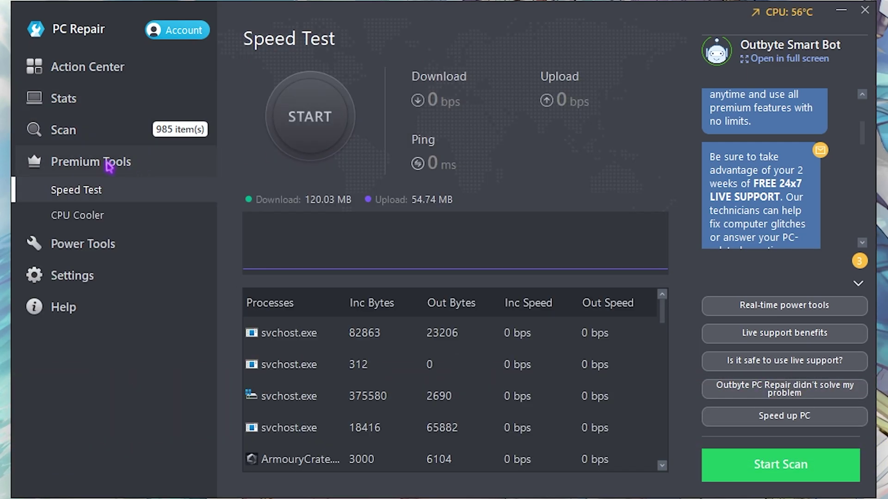
left_click(96, 216)
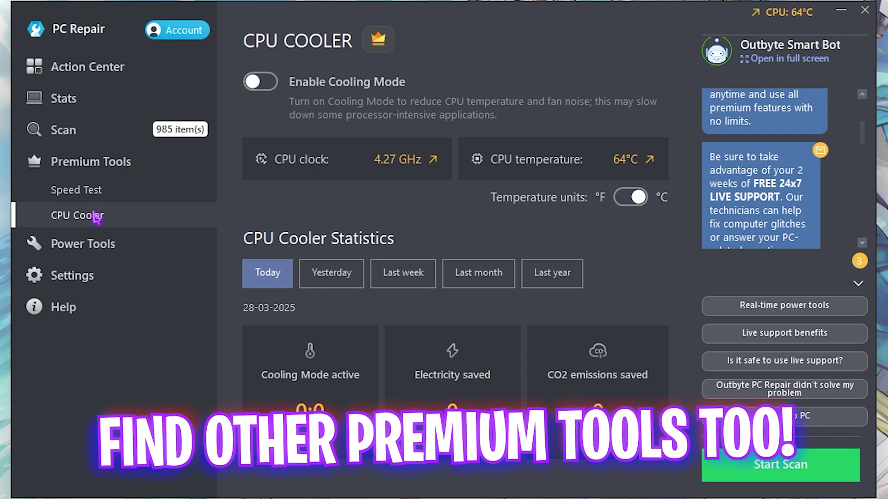
left_click(266, 84)
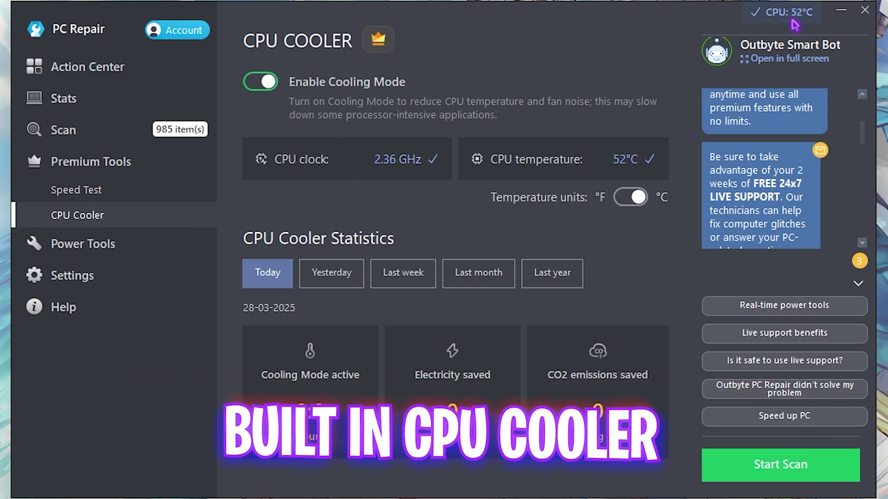
Boost Google Chrome manually with the Real time boost power tool
left_click(78, 244)
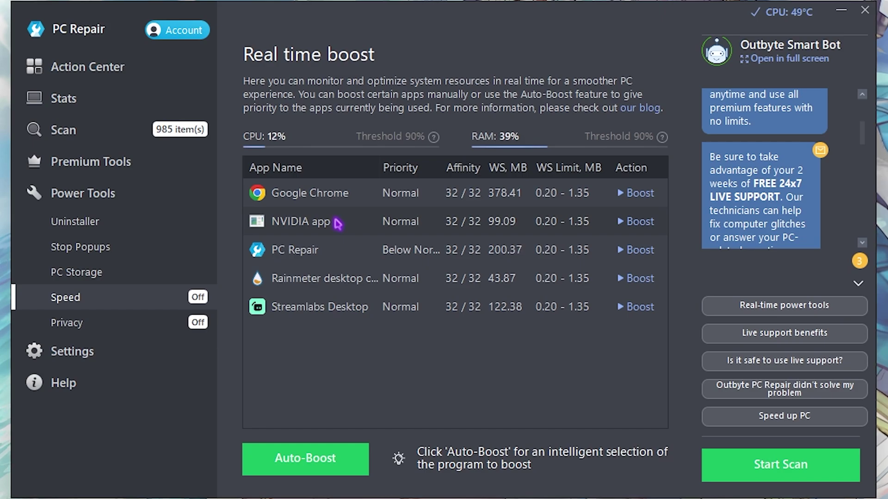
left_click(635, 192)
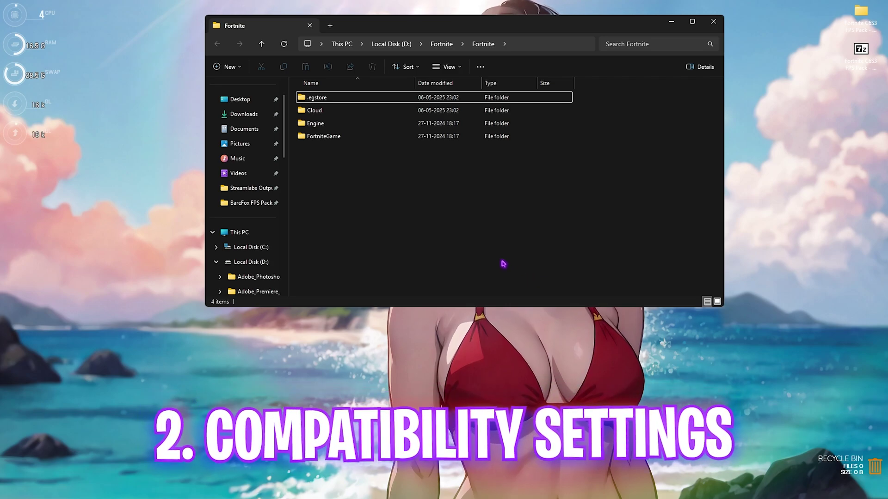
In File Explorer, open the properties of FortniteClient-Win64-Shipping.exe in the FortniteGame\Binaries\Win64 folder
double_click(323, 137)
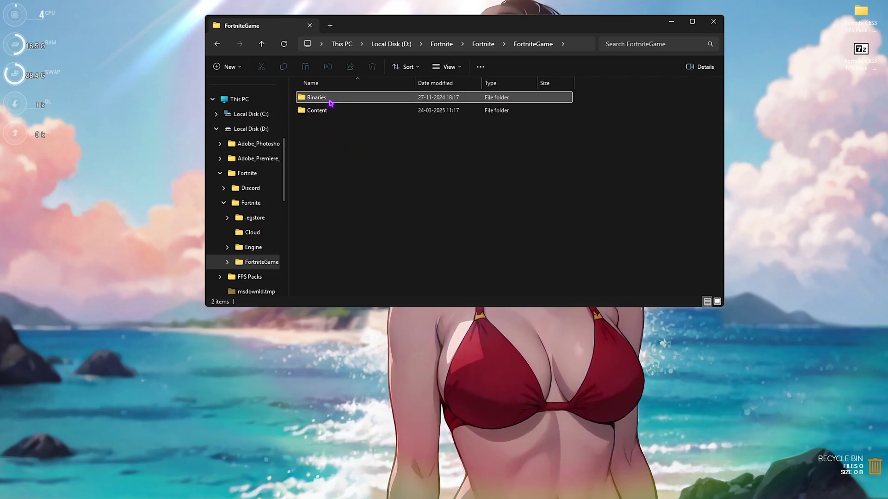
double_click(324, 97)
double_click(325, 110)
scroll(346, 176, "down", 15)
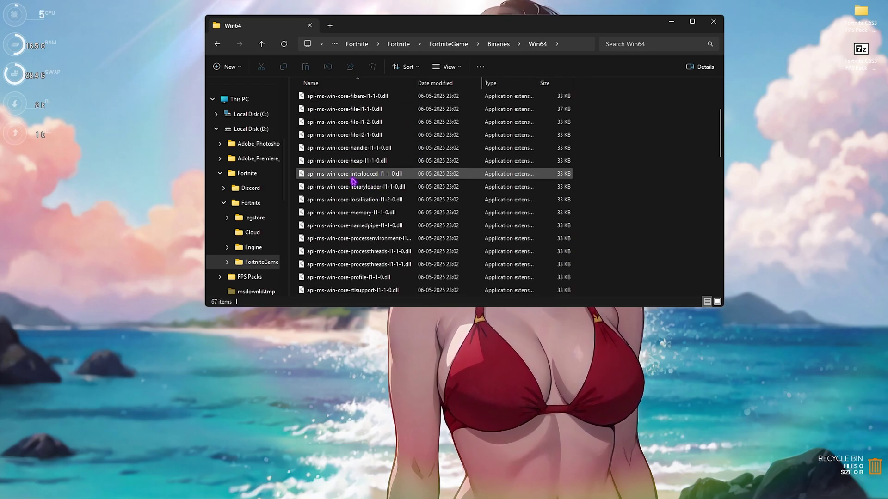
left_click(349, 190)
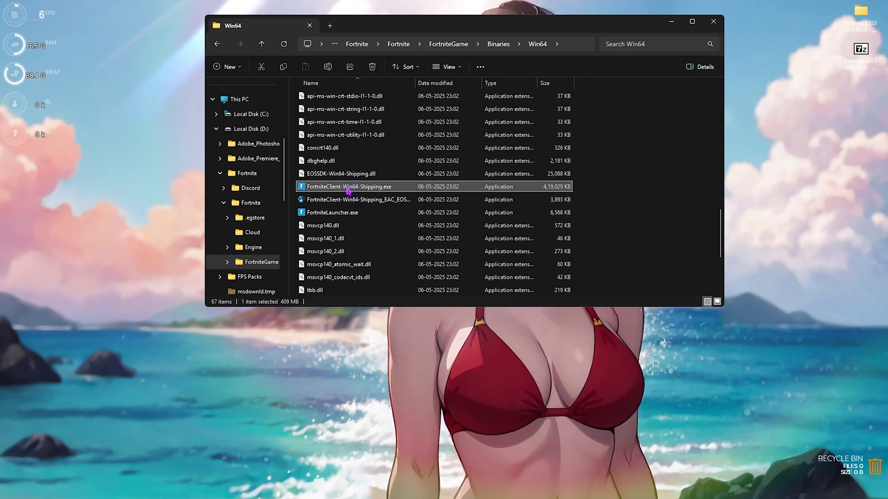
right_click(377, 190)
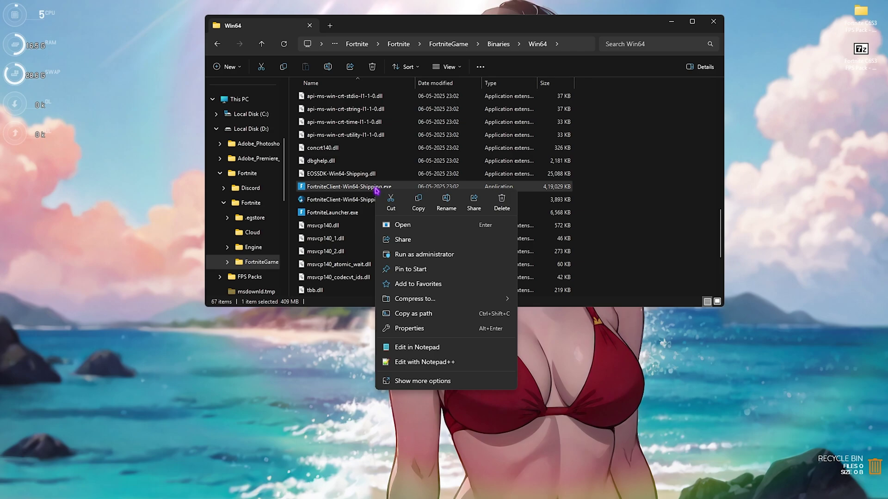
left_click(411, 328)
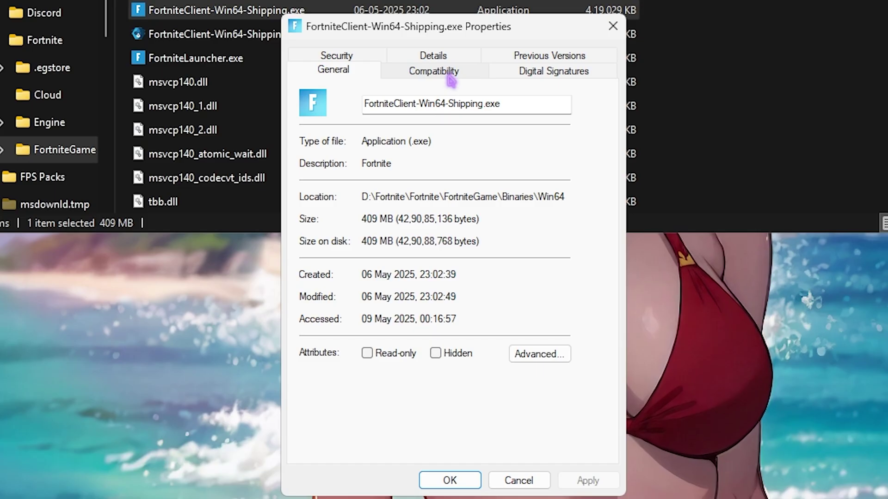
Disable fullscreen optimizations and override high DPI scaling behavior, performed by Application, in the executable's compatibility settings, and apply the changes
left_click(461, 220)
left_click(386, 323)
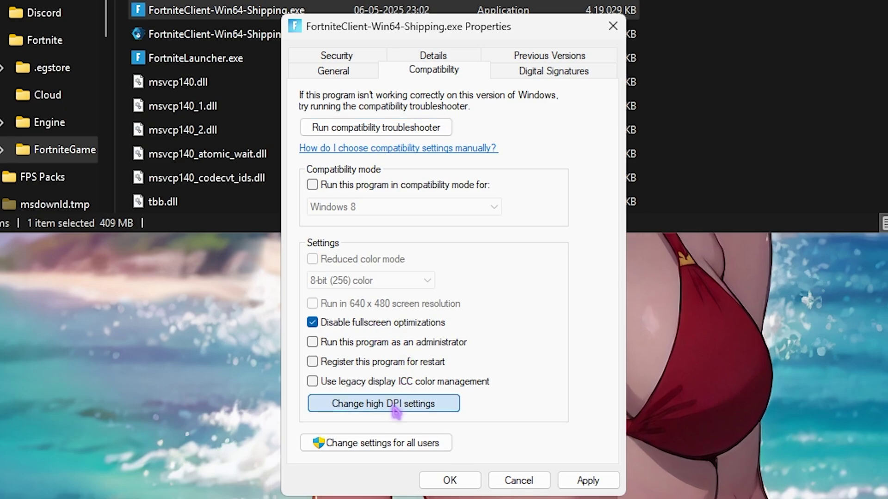
left_click(376, 405)
left_click(362, 356)
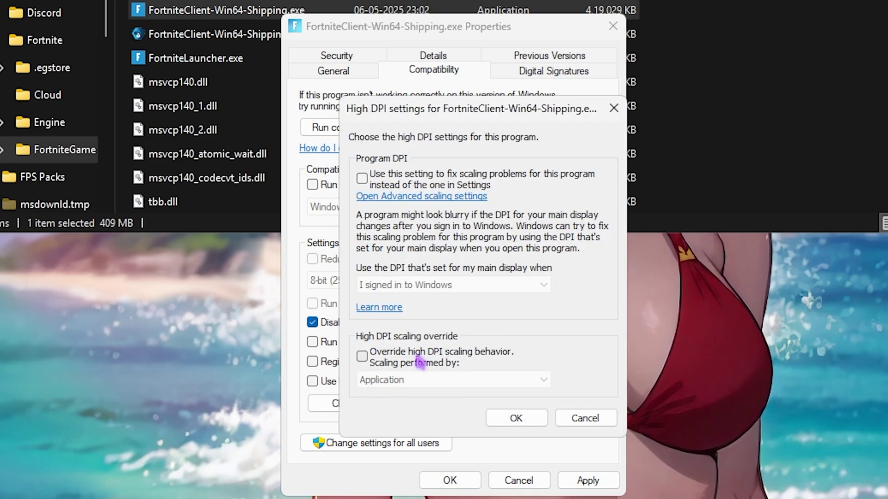
left_click(513, 418)
left_click(587, 481)
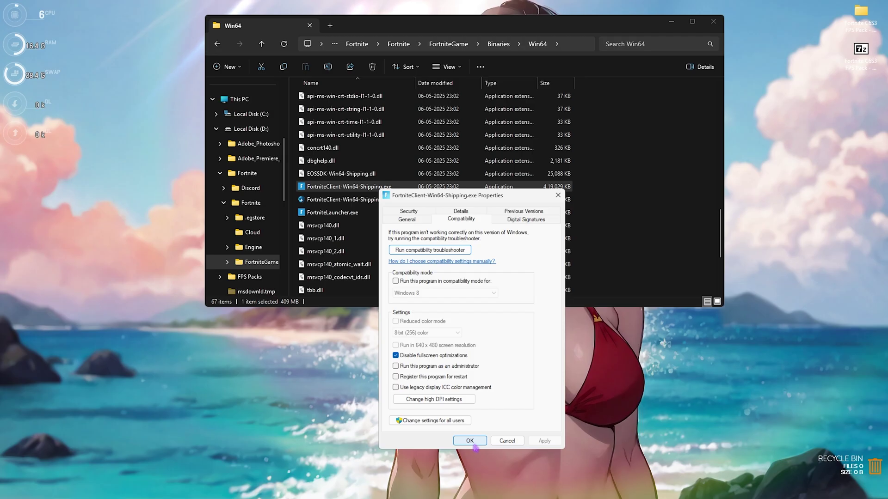
left_click(492, 482)
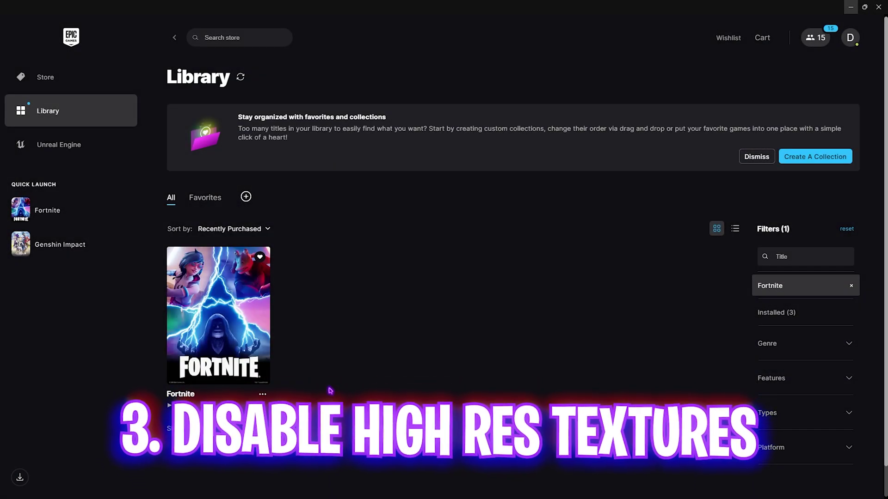
In the Epic Games Launcher, exclude High Resolution Textures in Fortnite's installation options and apply the change
left_click(262, 396)
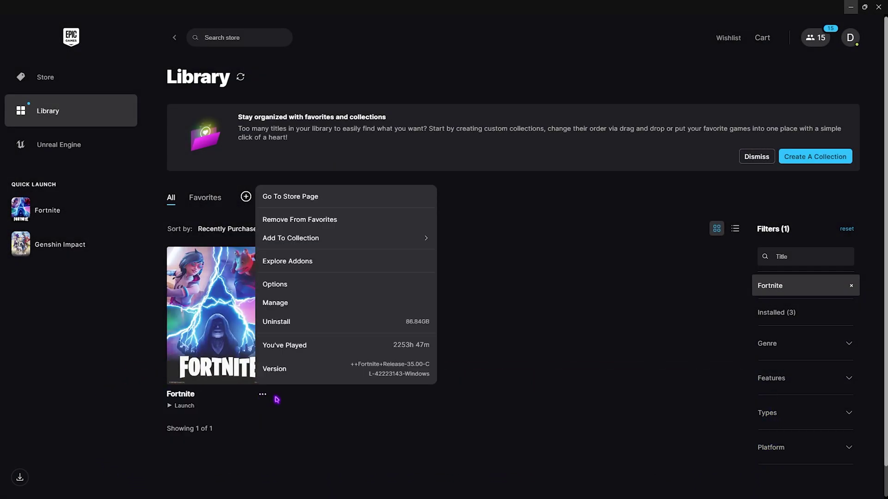
left_click(280, 284)
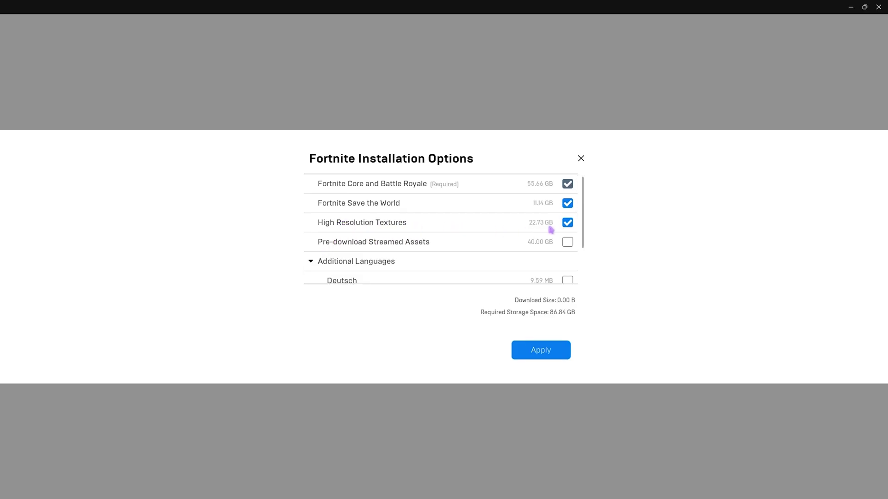
left_click(554, 344)
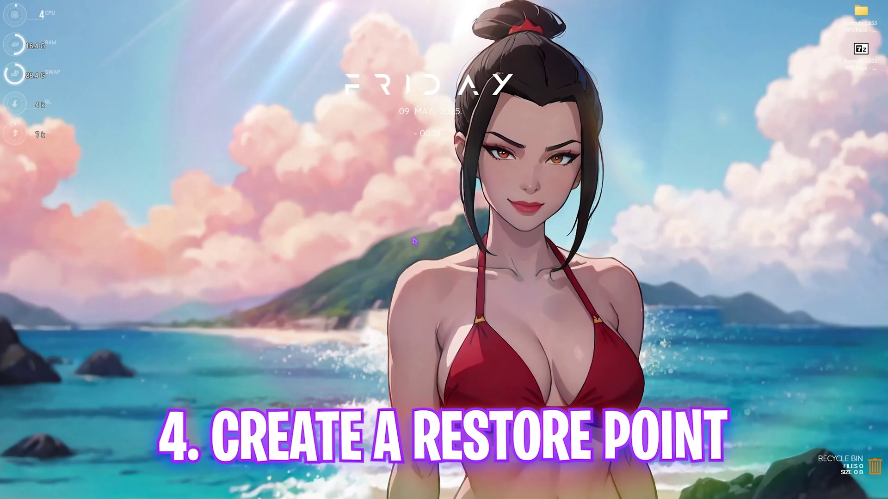
Create a system restore point named Fortnite with the Local Disk (C:) system drive selected, and close System Properties
key("super")
type("crea")
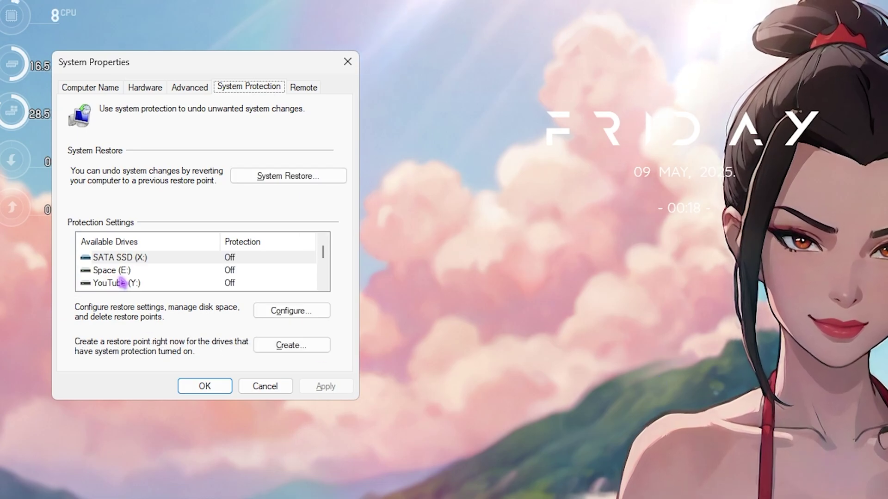
scroll(121, 283, "down", 1)
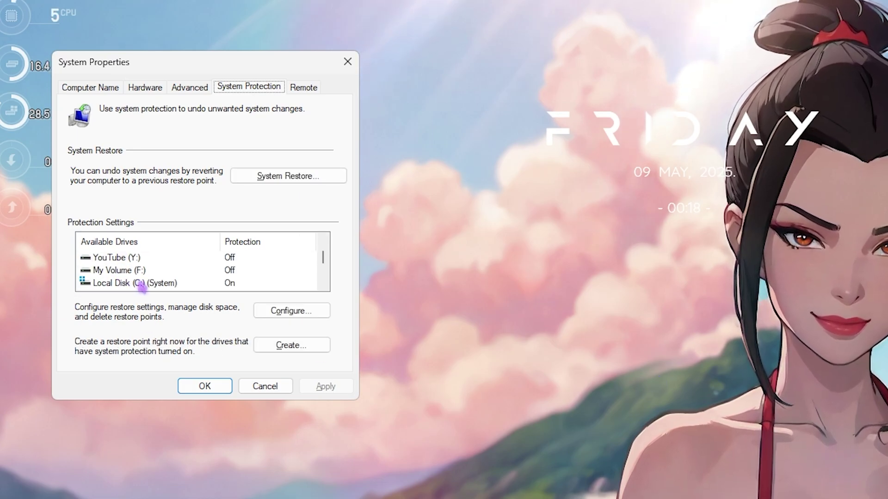
left_click(133, 284)
left_click(295, 350)
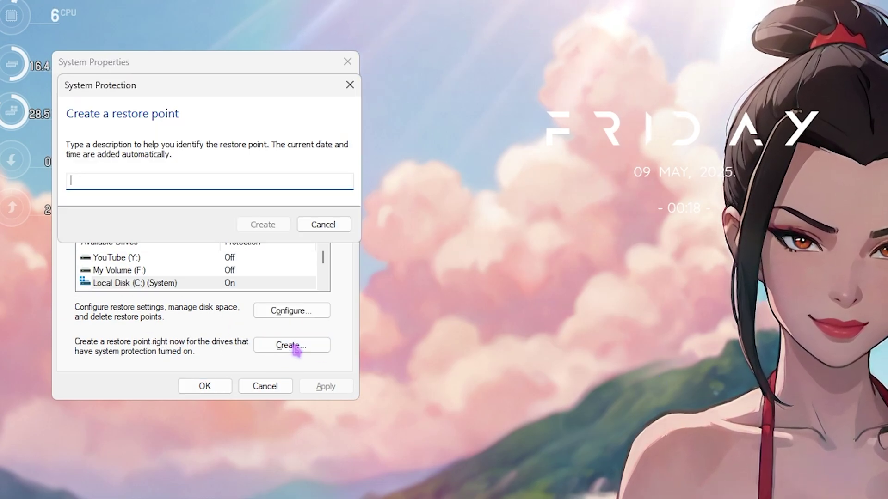
type("F")
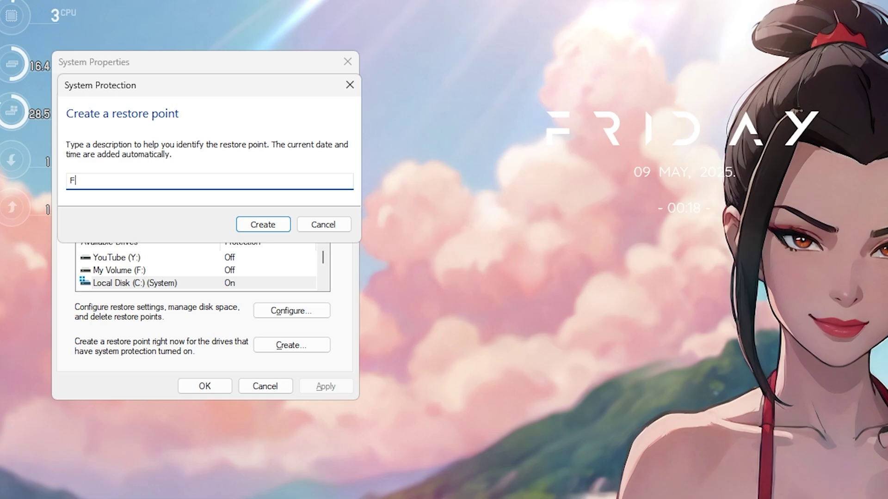
type("ortnite")
key("Return")
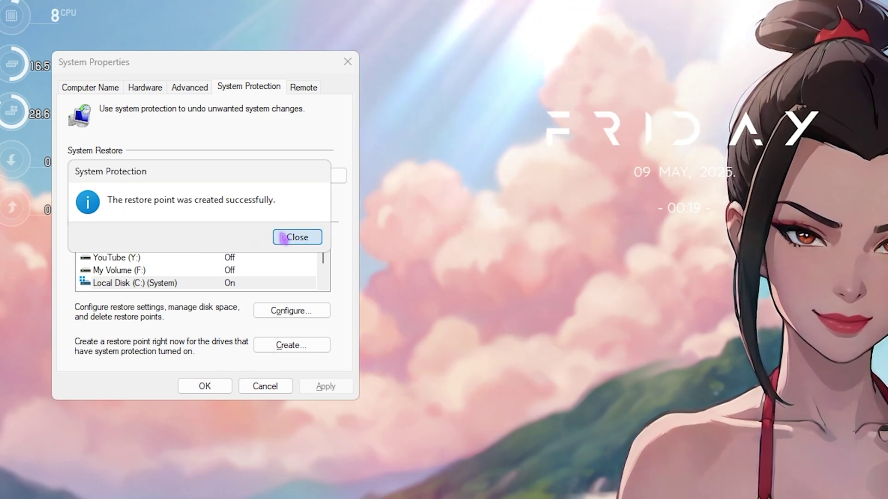
left_click(284, 237)
left_click(348, 61)
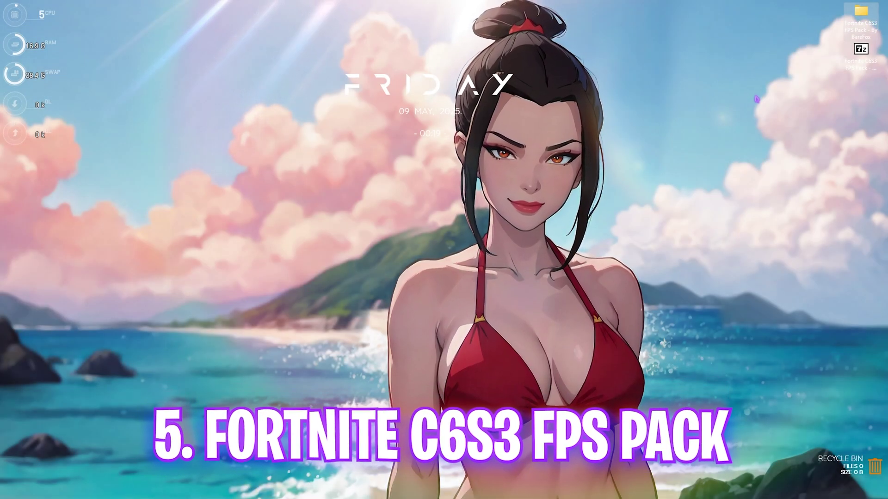
Open the Fortnite C6S3 FPS Pack folder from the desktop in a maximized window
double_click(861, 12)
left_click(688, 23)
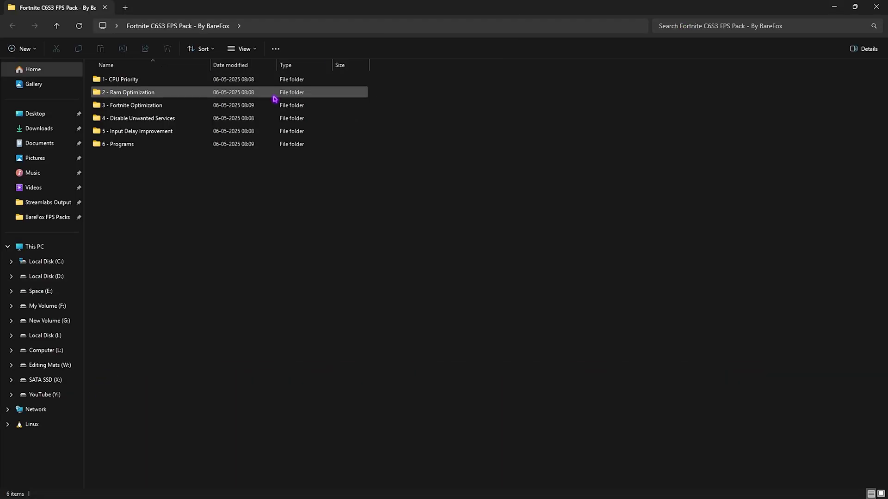
left_click_drag(148, 167, 124, 80)
left_click(120, 197)
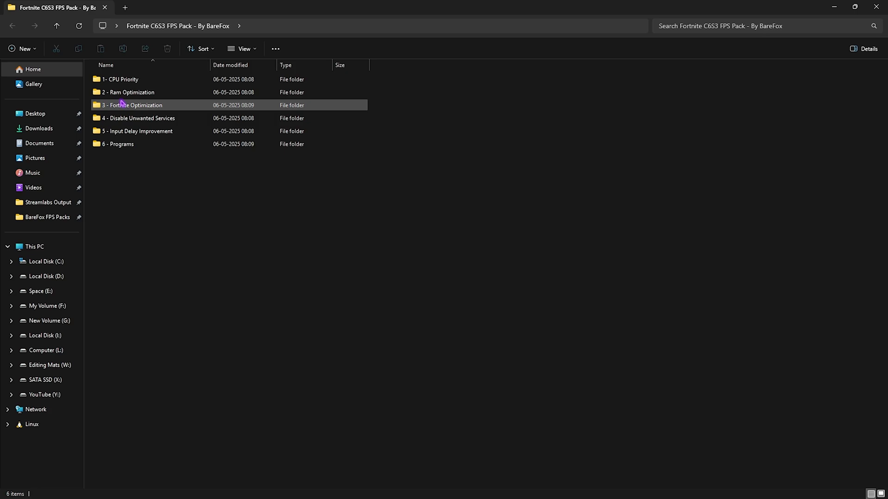
Look through the AMD and INTEL folders in 1- CPU Priority for the registry file of each processor type
double_click(127, 79)
double_click(175, 80)
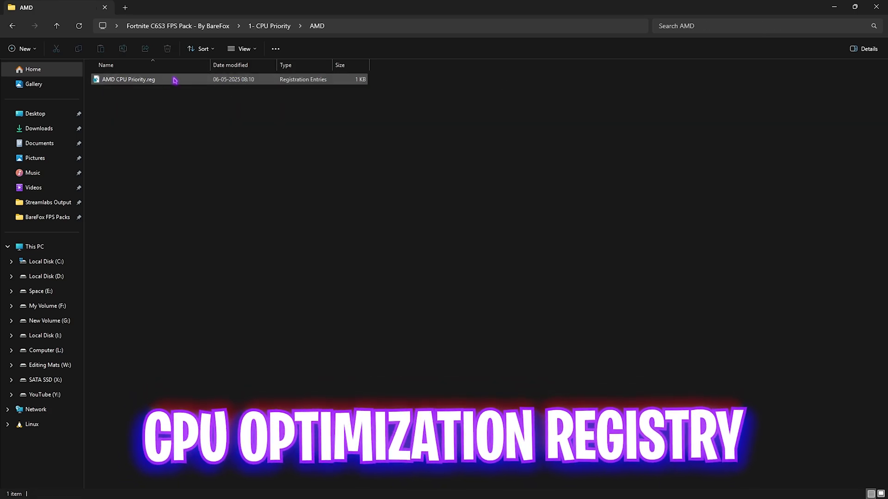
left_click(269, 26)
double_click(171, 92)
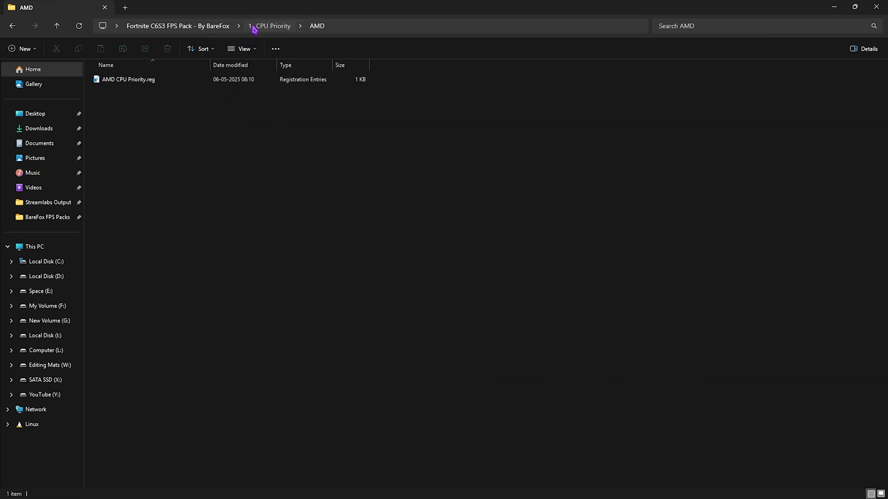
left_click(269, 26)
double_click(134, 81)
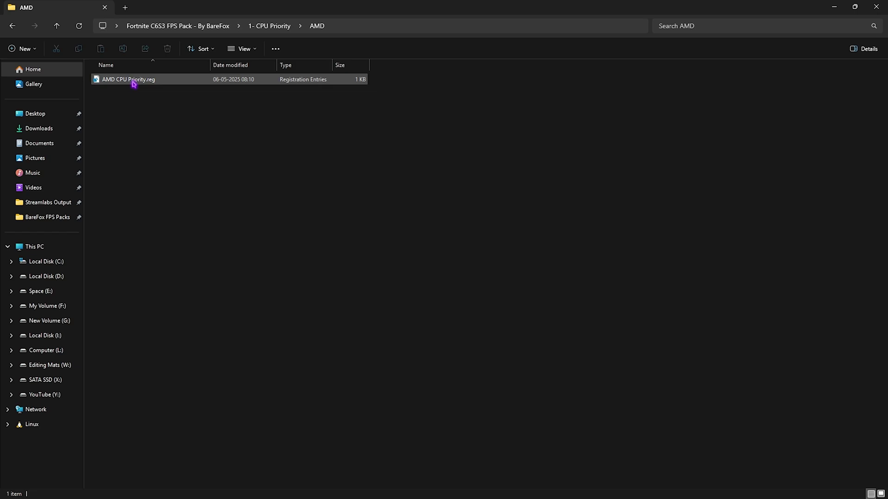
left_click(263, 27)
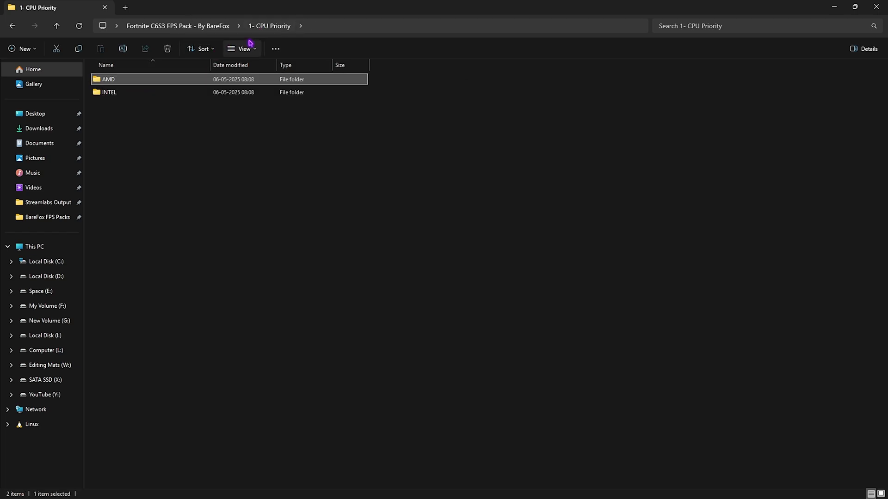
double_click(135, 94)
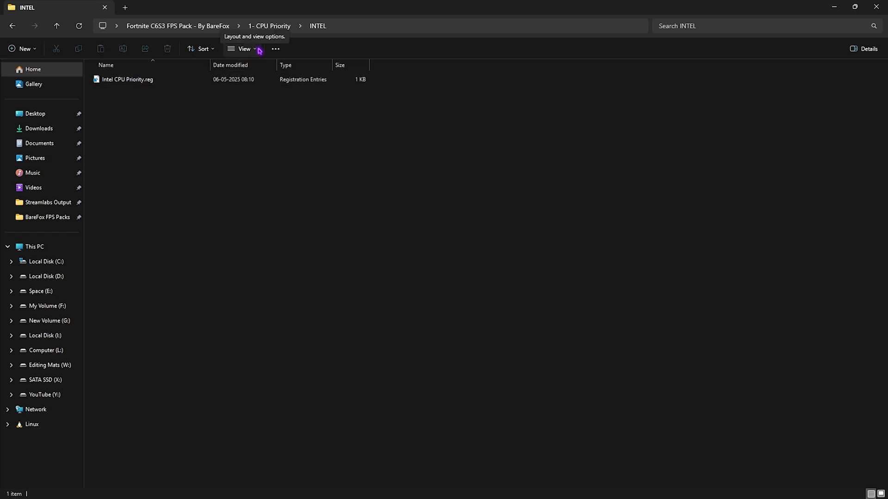
View the registry files in the 2 - Ram Optimization folder and select Reset to Default.reg
left_click(217, 26)
double_click(157, 92)
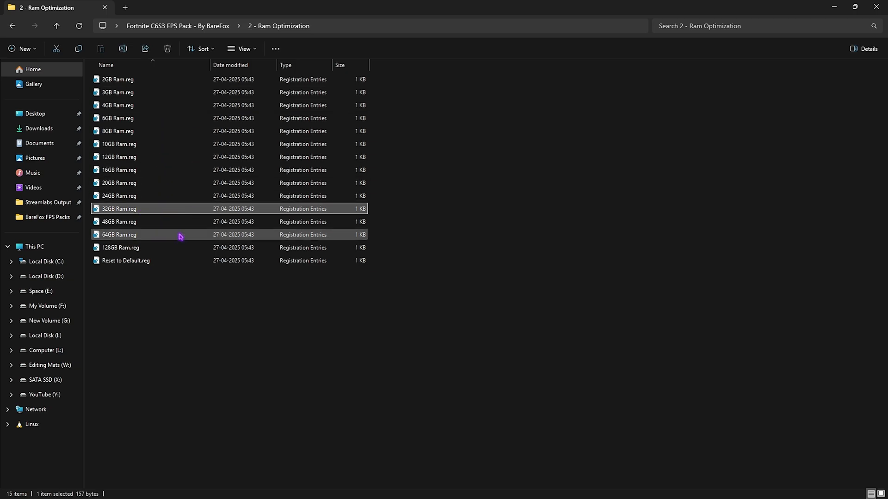
left_click(131, 261)
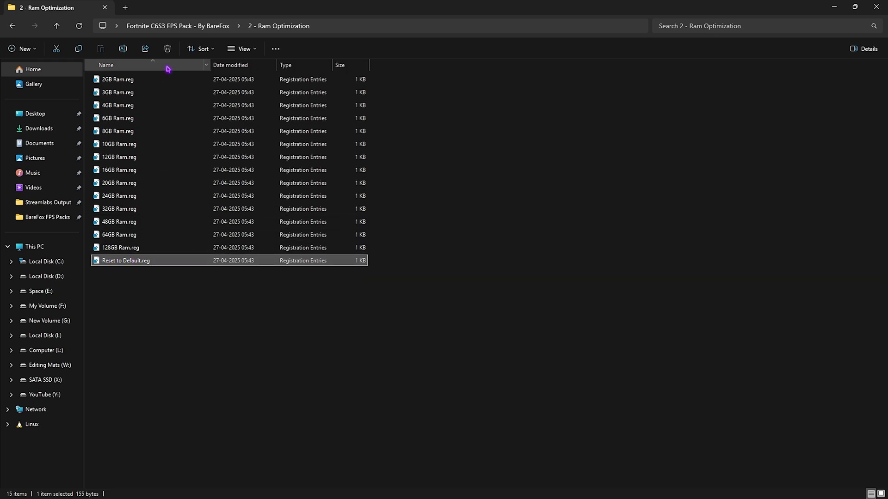
Run Fortnite Priority.reg from the 3 - Fortnite Optimization folder, accepting the security warning
key("BackSpace")
double_click(135, 109)
double_click(134, 81)
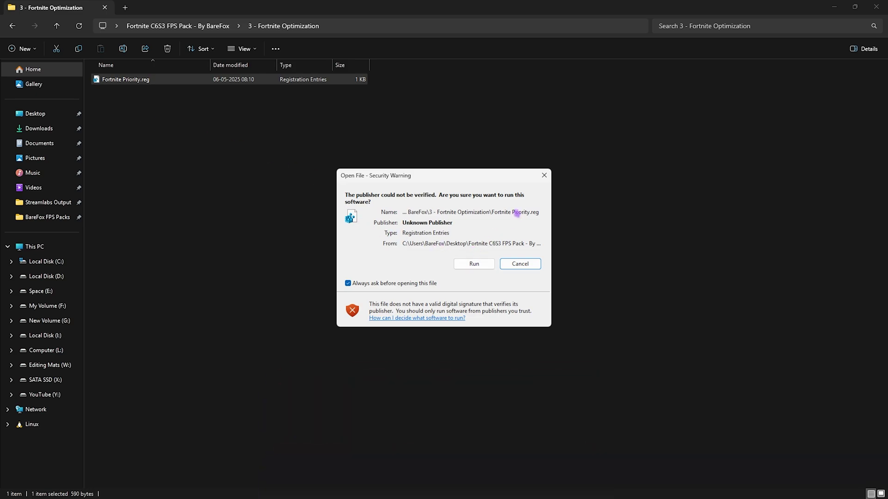
left_click(475, 264)
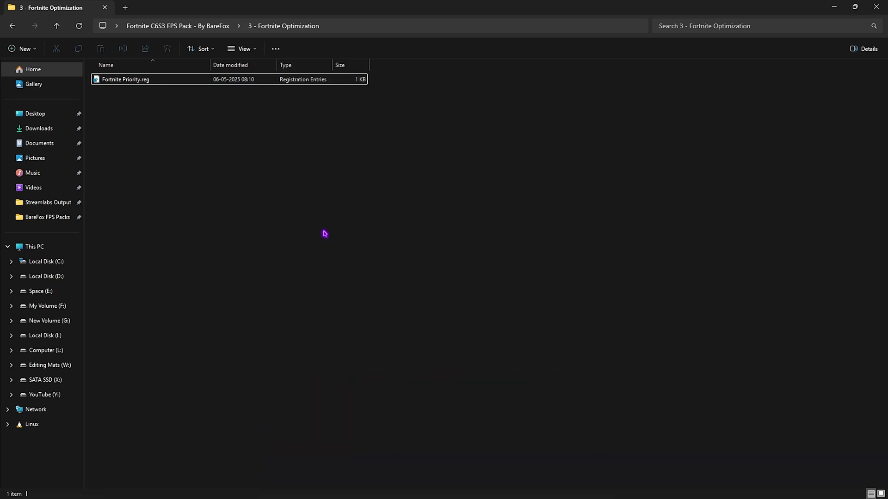
View the registry files in the 4 - Disable Unwanted Services folder, singling out Disable Bluetooth Services.reg and Disable Printer Services.reg
left_click(180, 26)
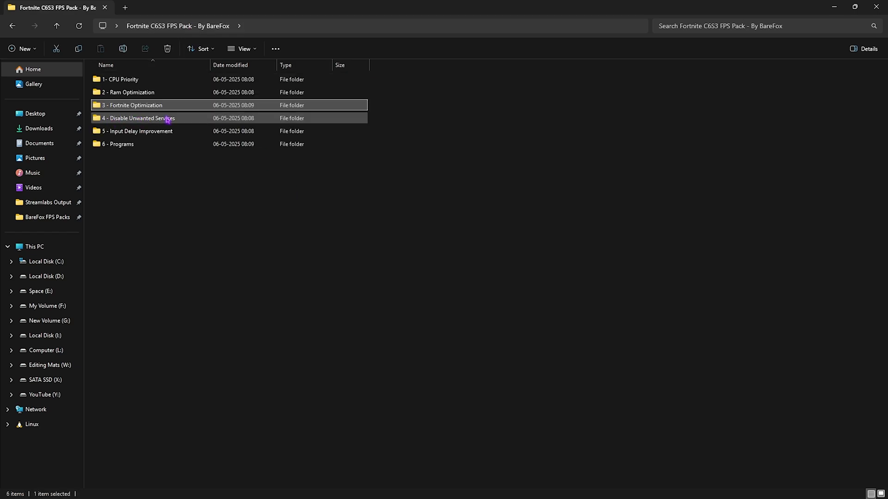
left_click(158, 119)
double_click(158, 119)
left_click_drag(162, 278, 161, 90)
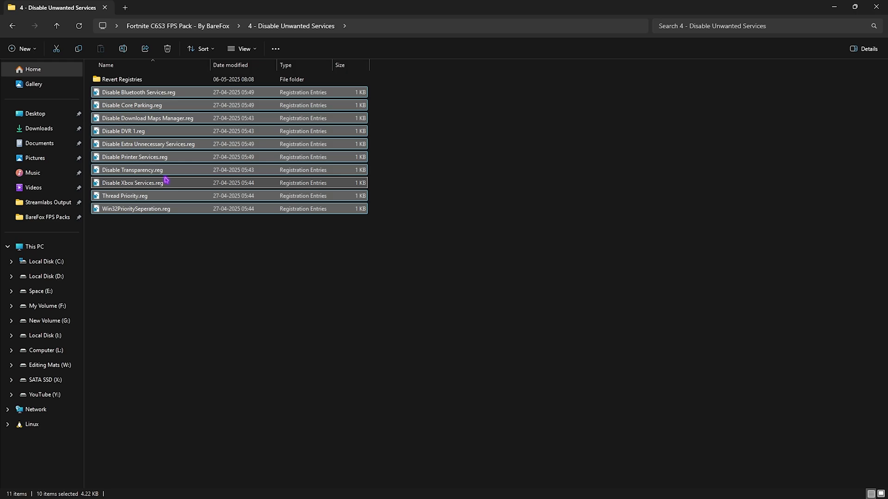
left_click(139, 93)
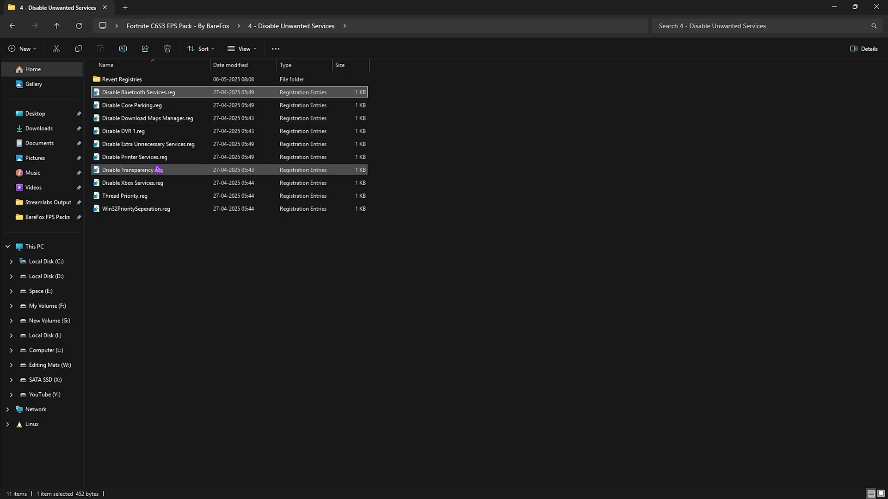
left_click(230, 157, "ctrl")
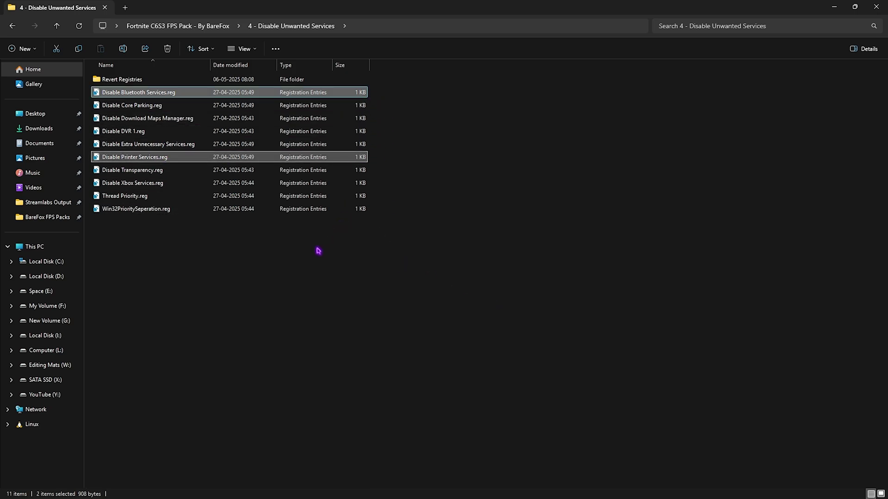
left_click(274, 278)
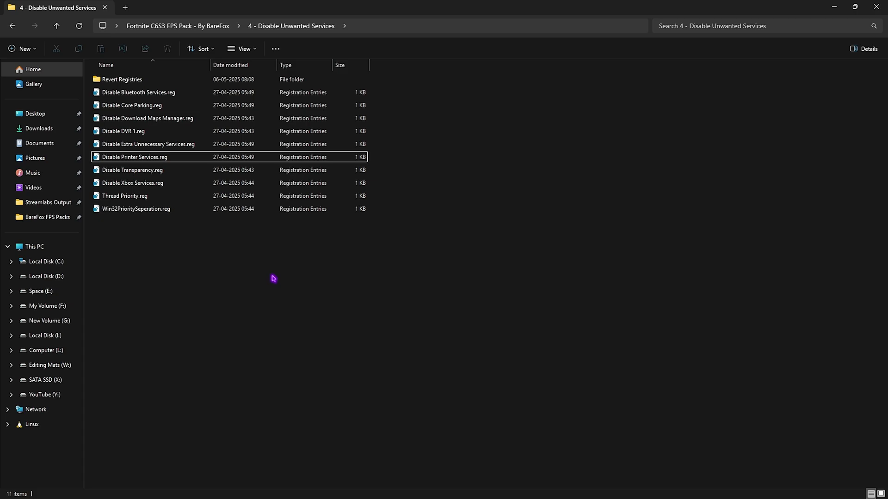
Look through the registry files in the Revert Registries subfolder that re-enable the disabled services
left_click(122, 80)
double_click(122, 79)
left_click_drag(165, 228, 145, 102)
left_click(159, 205)
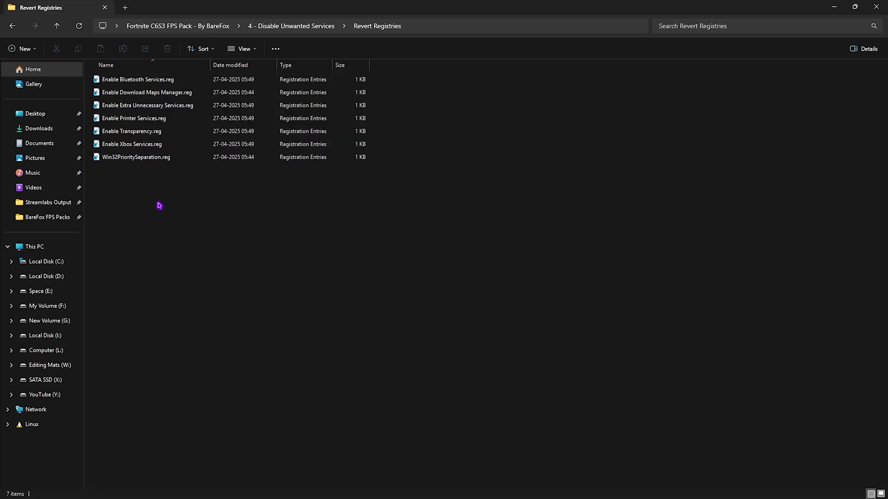
View the keyboard buffer registry files in the Keyboard Latency Fix folder of 5 - Input Delay Improvement
key("alt+Up")
key("alt+Up")
double_click(119, 133)
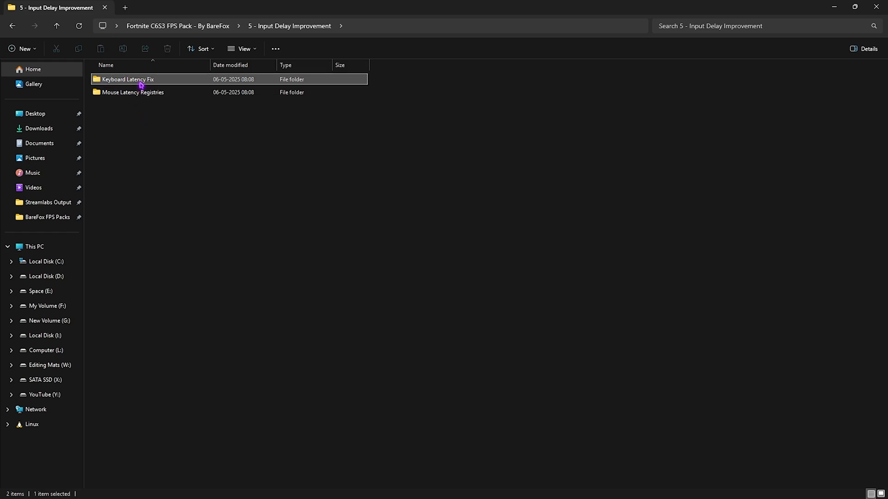
double_click(138, 80)
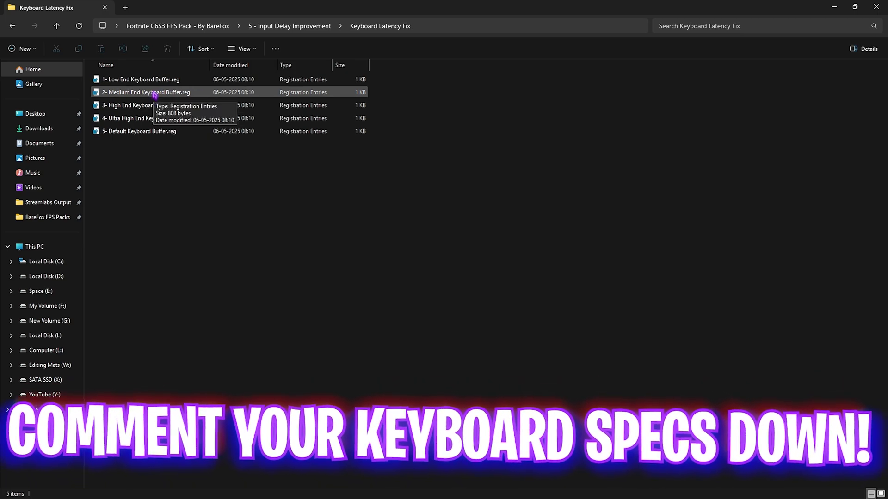
Inspect the contents of Fix Mouse Curve.reg from the Mouse Latency Registries folder in Notepad and close it
left_click(289, 26)
left_click(132, 93)
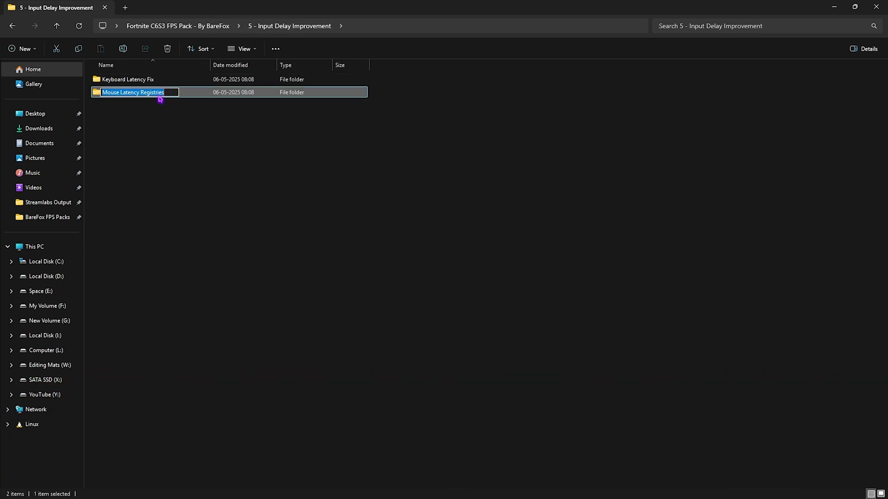
left_click(167, 92)
key("Return")
key("Return")
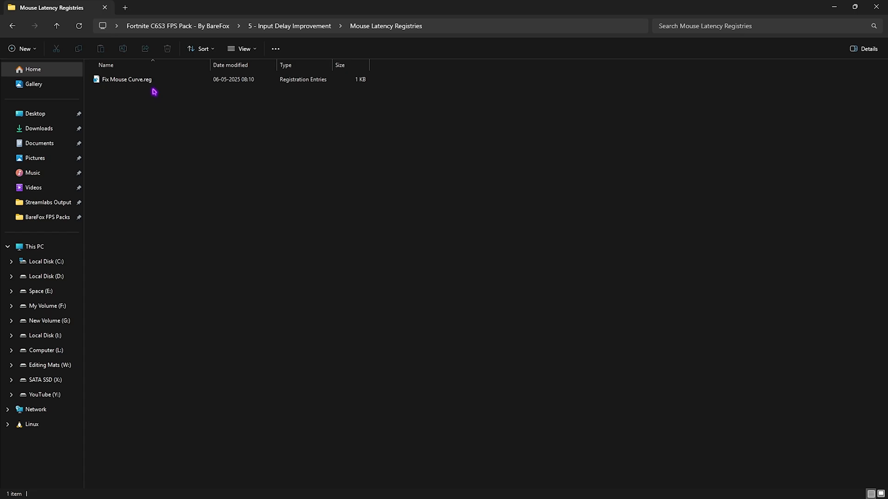
left_click(154, 84)
right_click(158, 81)
left_click(174, 221)
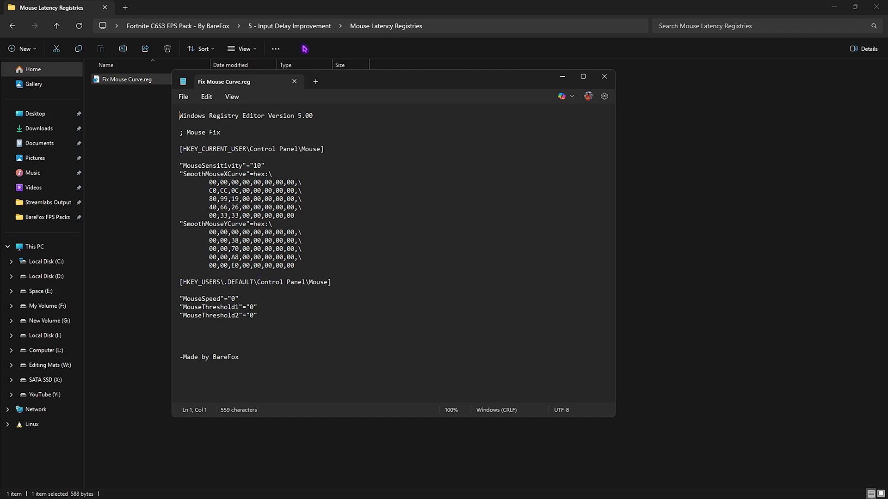
left_click(294, 82)
Open the 6 - Programs folder of the FPS pack and select QuickCpuSetup-4.11.0.0-x64.msi
left_click(181, 27)
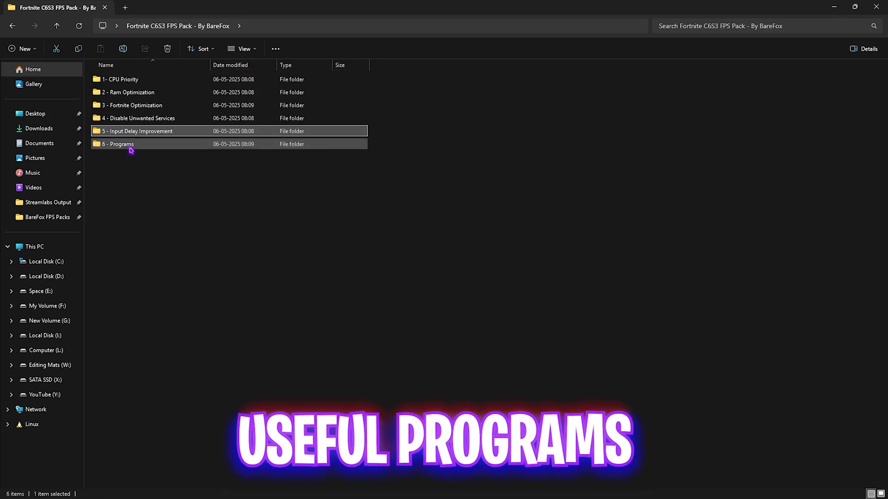
double_click(137, 147)
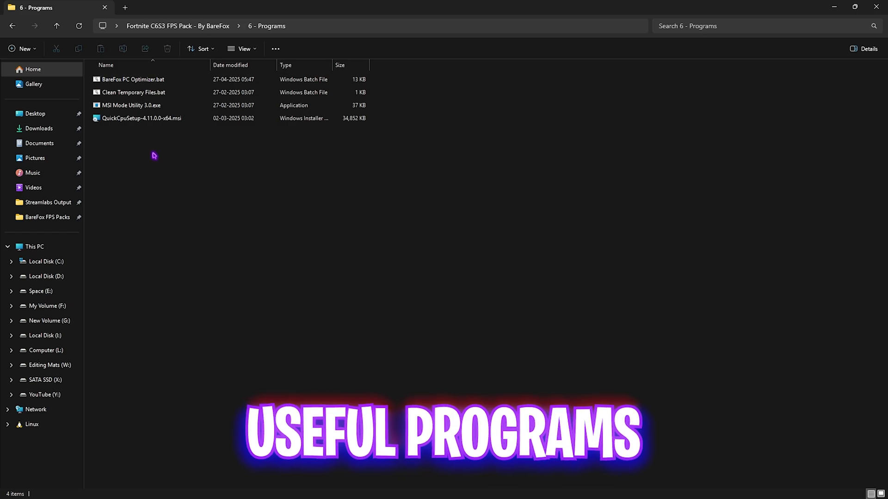
left_click_drag(154, 156, 159, 79)
left_click(129, 122)
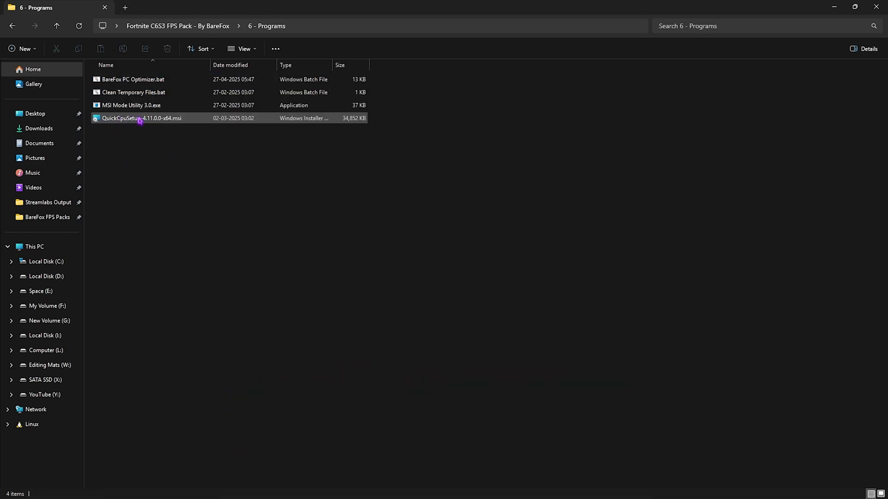
left_click(139, 122)
Launch QuickCPU and apply core parking, frequency scaling, turbo boost and performance at 100%
key("super")
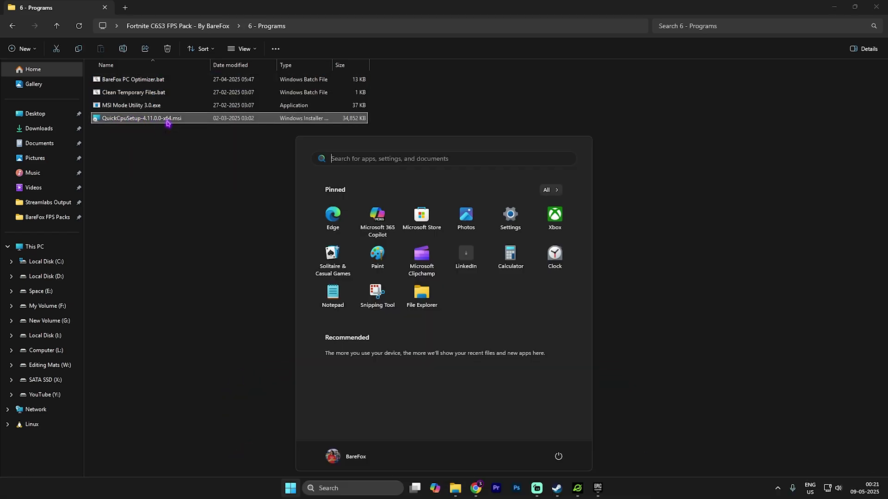
type("quickCPU")
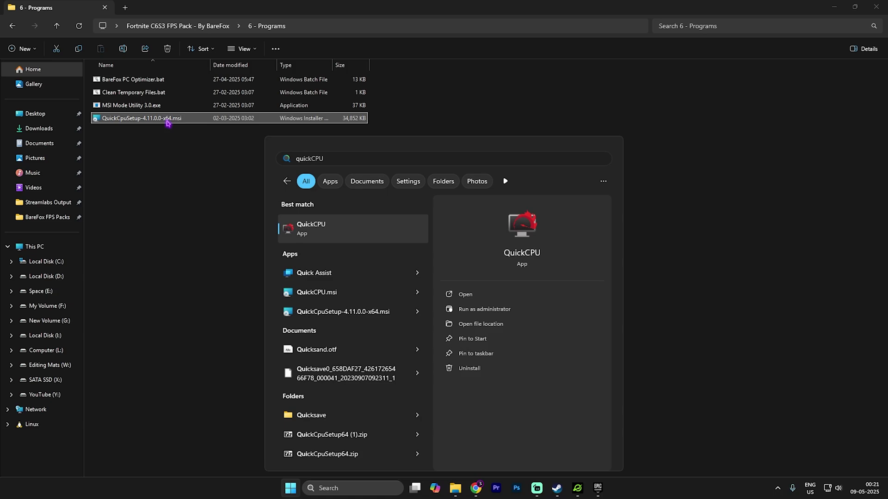
key("Return")
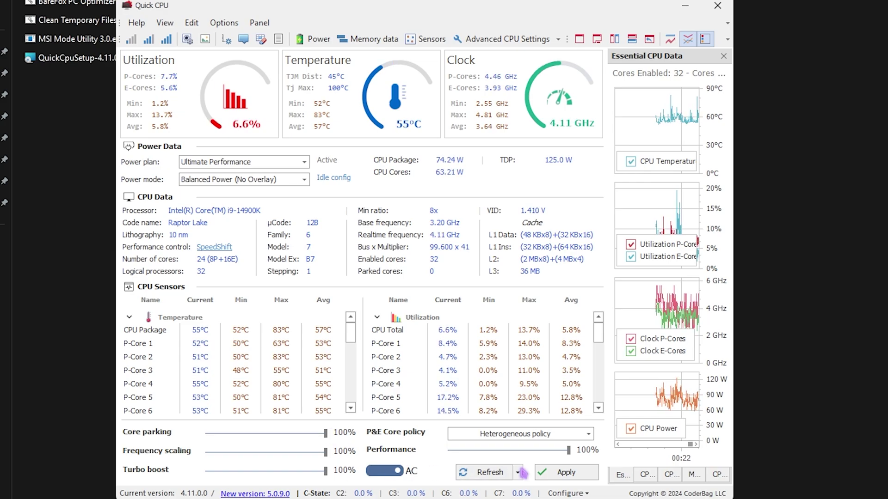
left_click(563, 472)
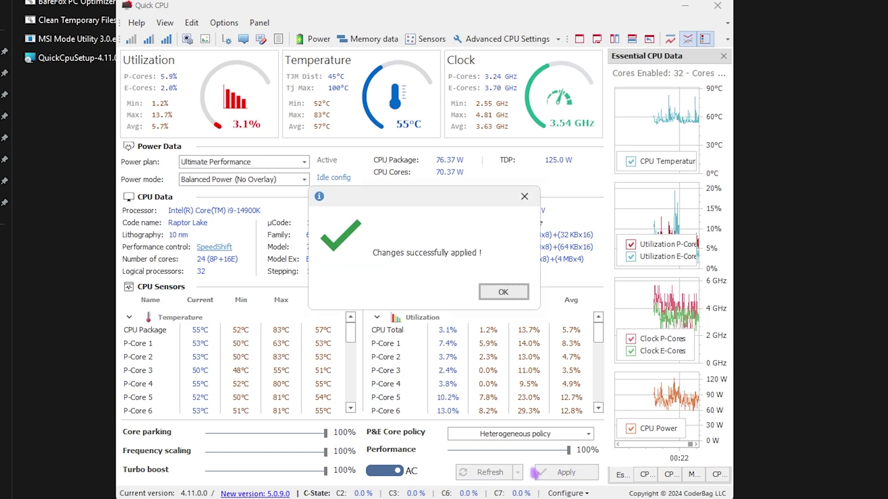
left_click(493, 300)
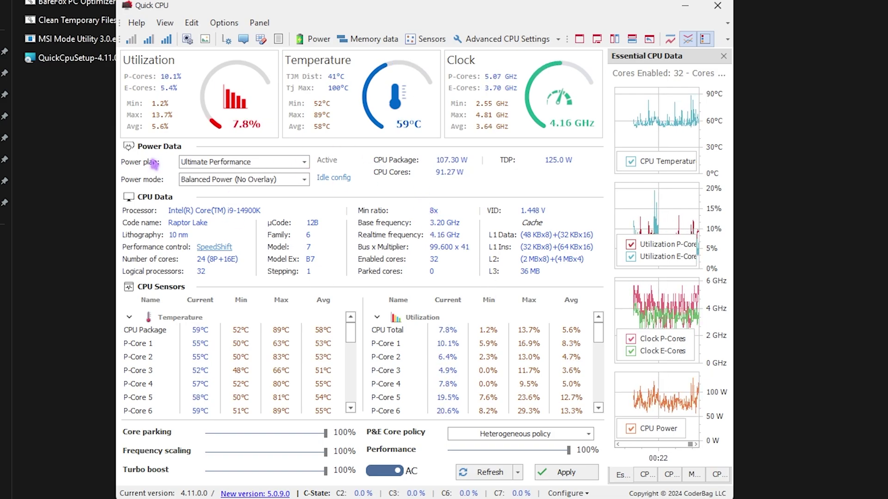
Set the power plan to Ultimate Performance, apply it and close Quick CPU
left_click(221, 163)
left_click(221, 235)
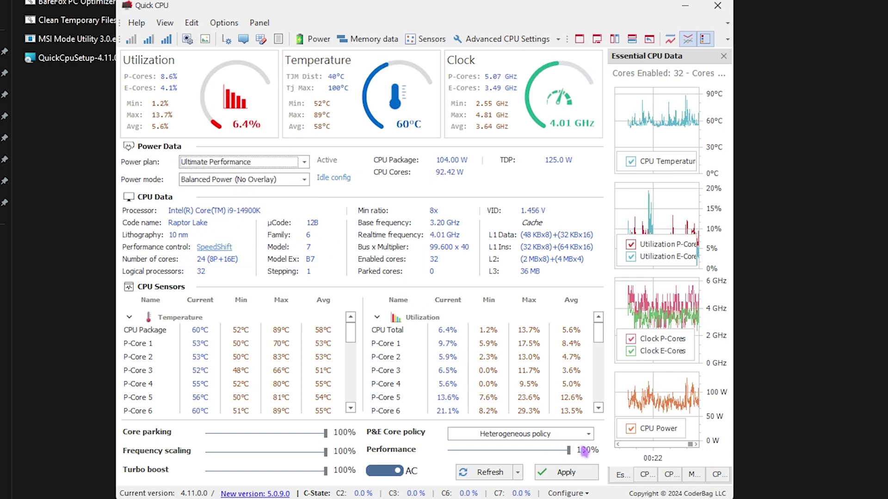
left_click(565, 472)
left_click(506, 290)
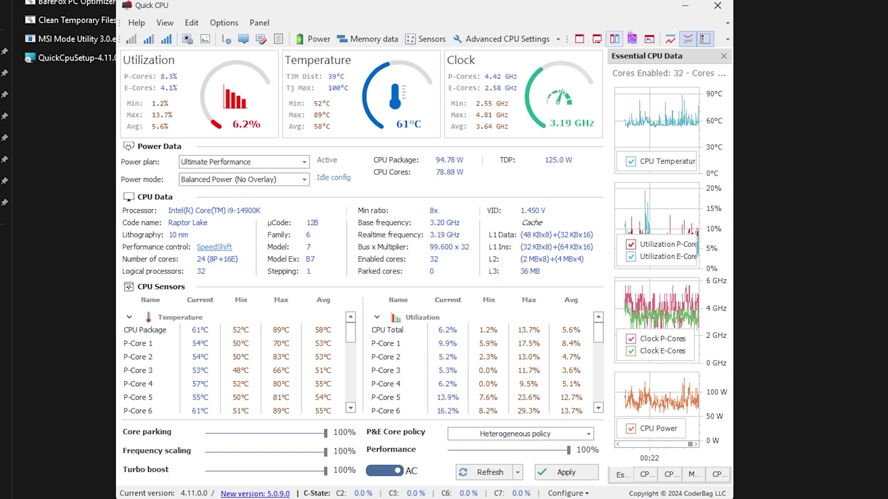
left_click(718, 5)
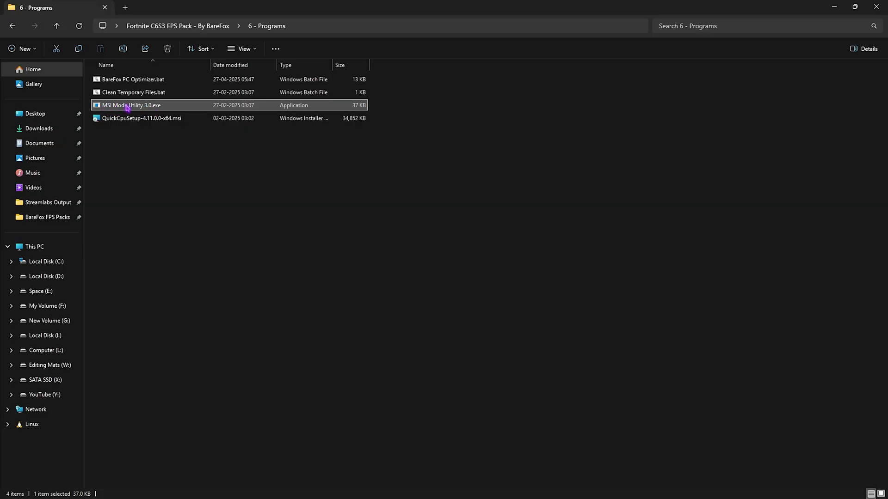
Run MSI Mode Utility 3.0.exe as administrator and apply MSI mode with High interrupt priority to the NVIDIA GeForce RTX 2070 SUPER
right_click(161, 104)
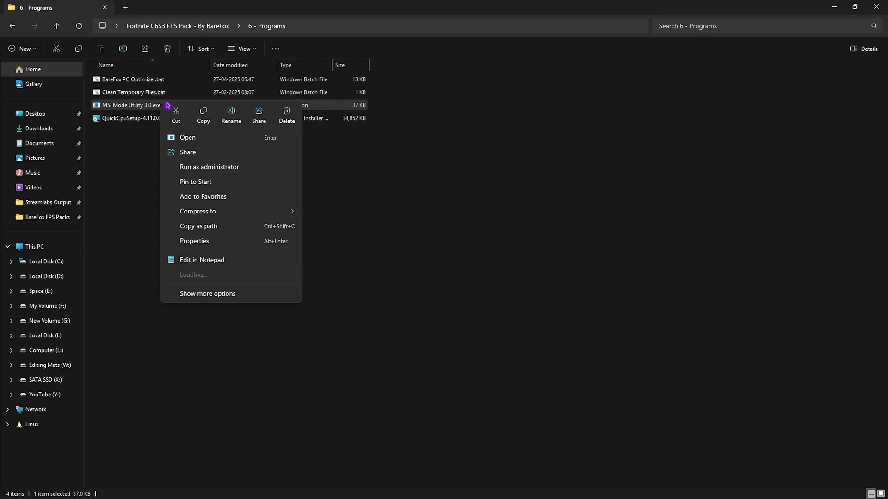
left_click(223, 167)
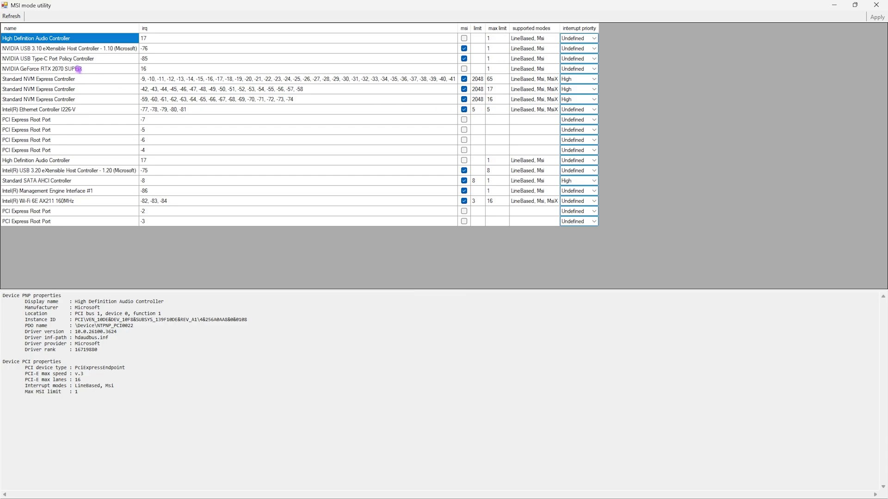
left_click(79, 69)
left_click(391, 69)
left_click(465, 69)
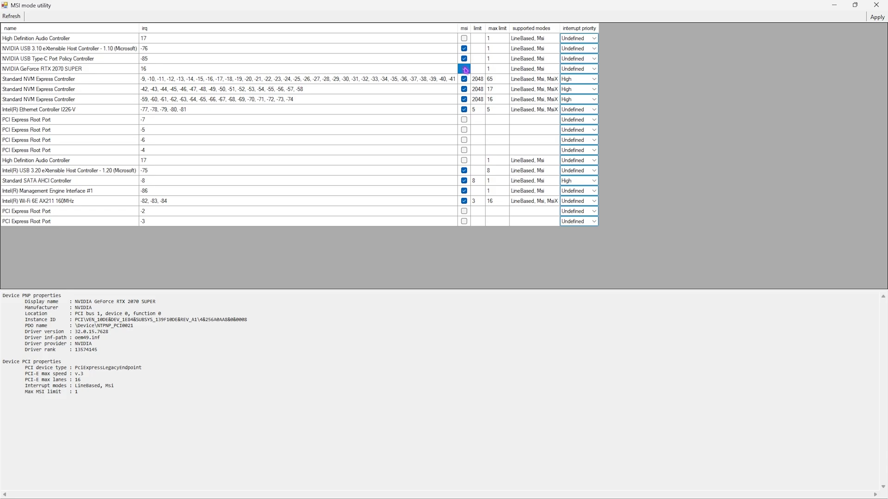
left_click(568, 69)
left_click(582, 90)
left_click(877, 17)
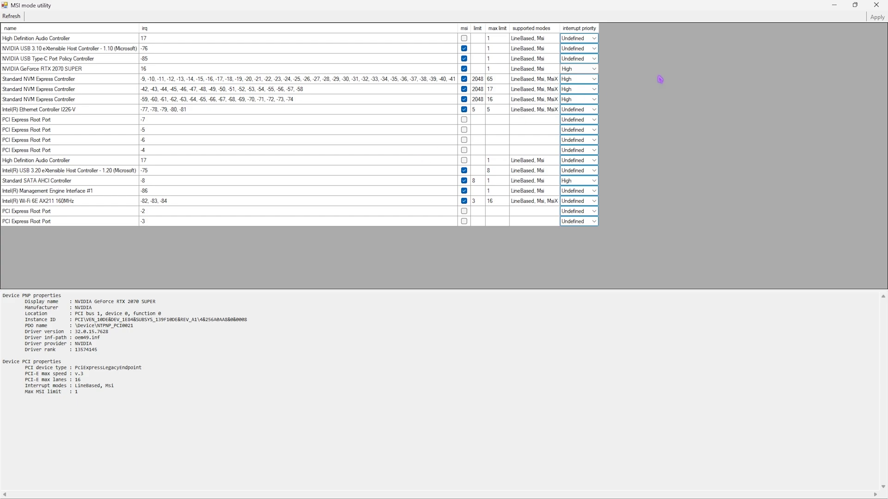
left_click(876, 5)
Run Clean Temporary Files.bat as administrator and delete all temporary files
left_click(160, 94)
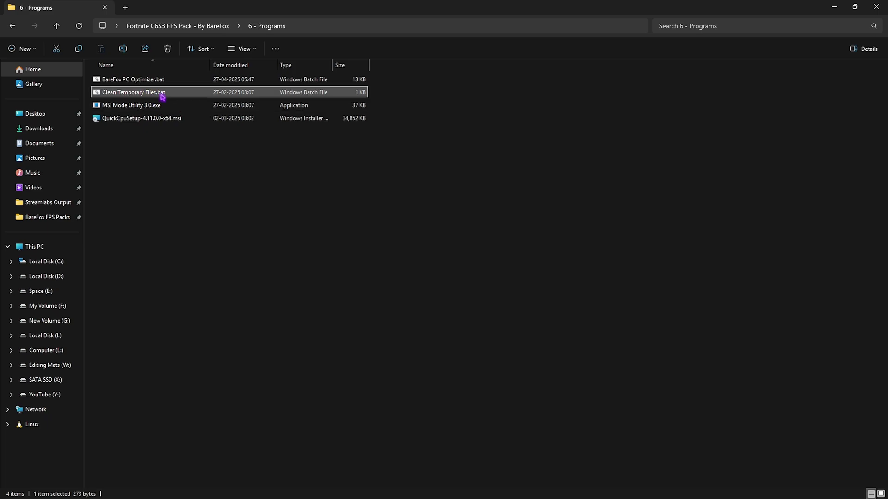
right_click(162, 96)
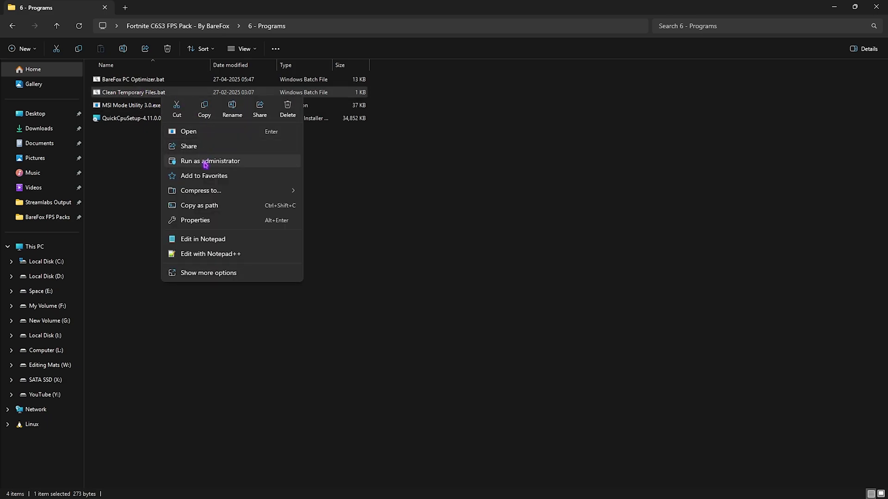
left_click(205, 162)
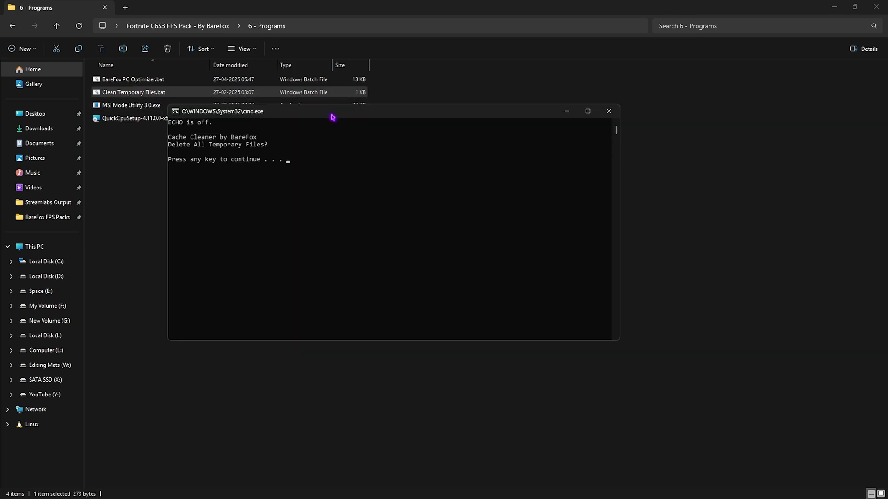
key("Return")
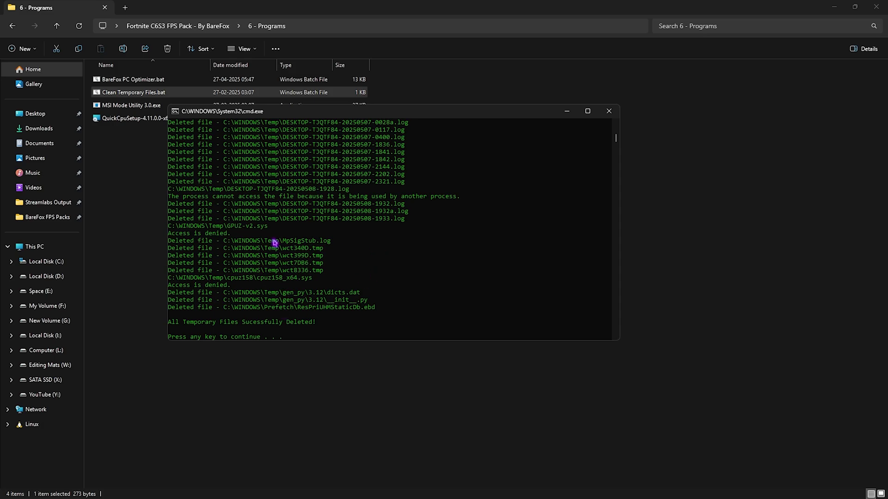
key("Return")
Run BareFox PC Optimizer.bat as administrator and proceed past its registry backup and system restore point stages
left_click(156, 83)
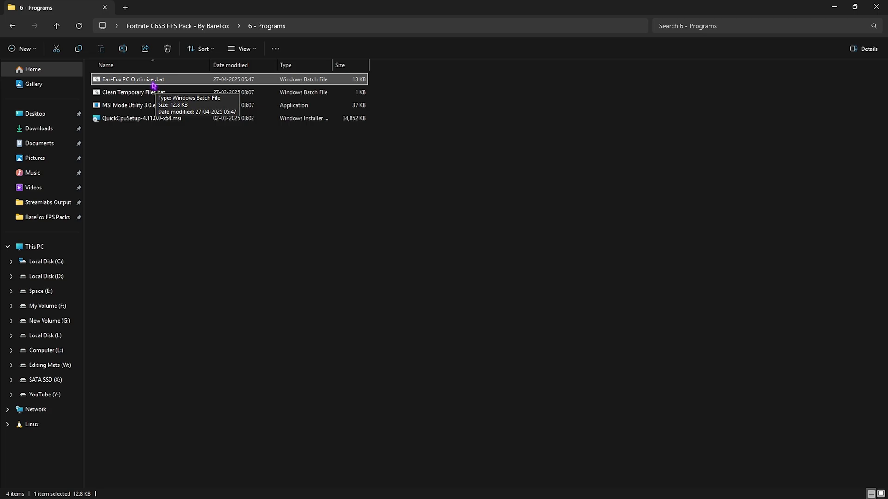
right_click(153, 86)
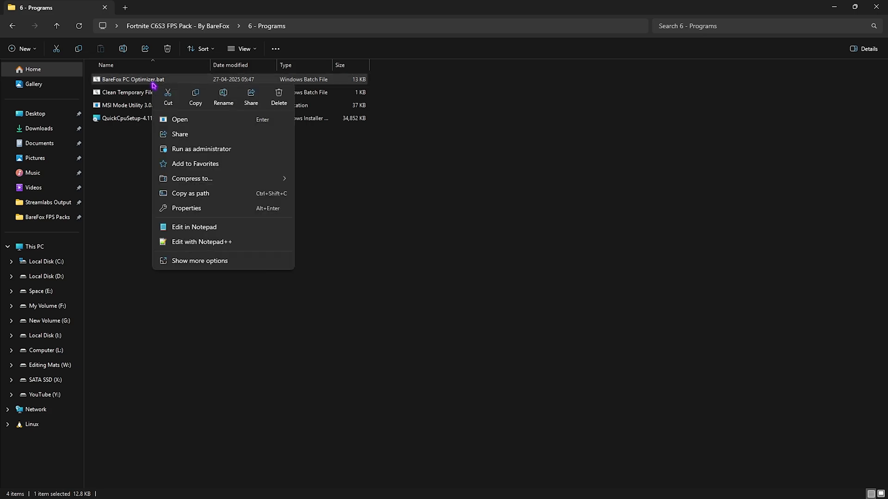
left_click(207, 148)
key("Return")
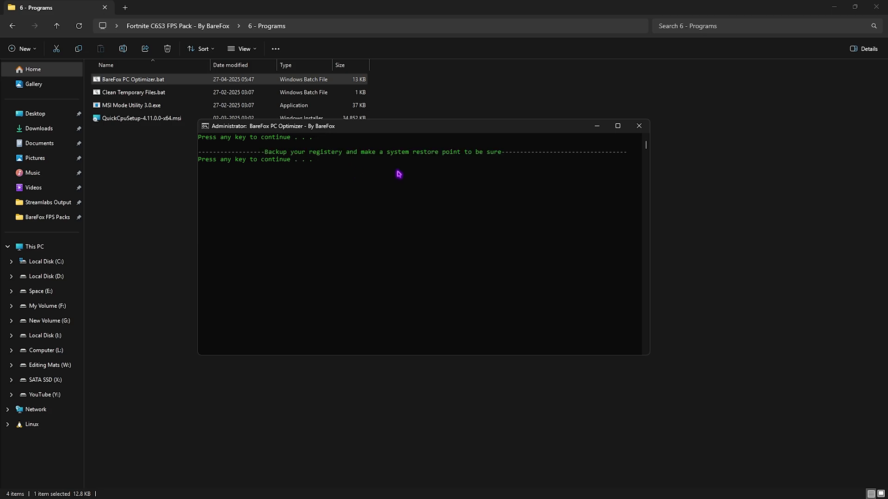
key("Return")
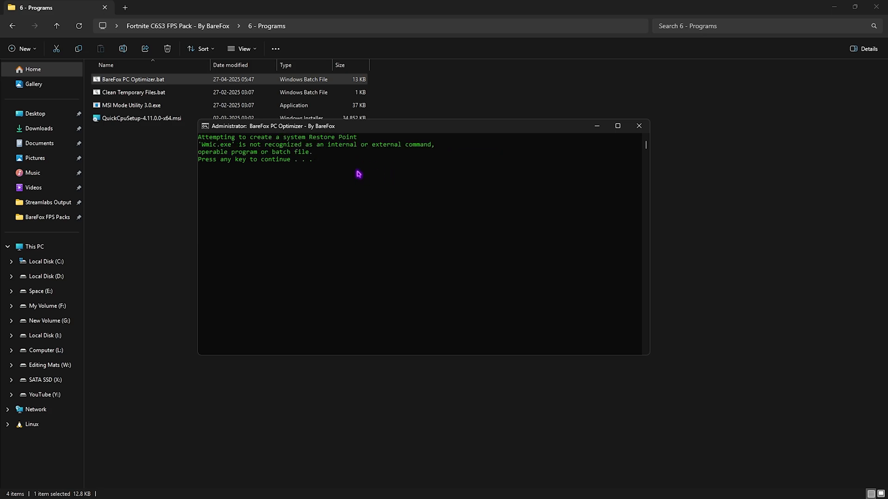
key("Return")
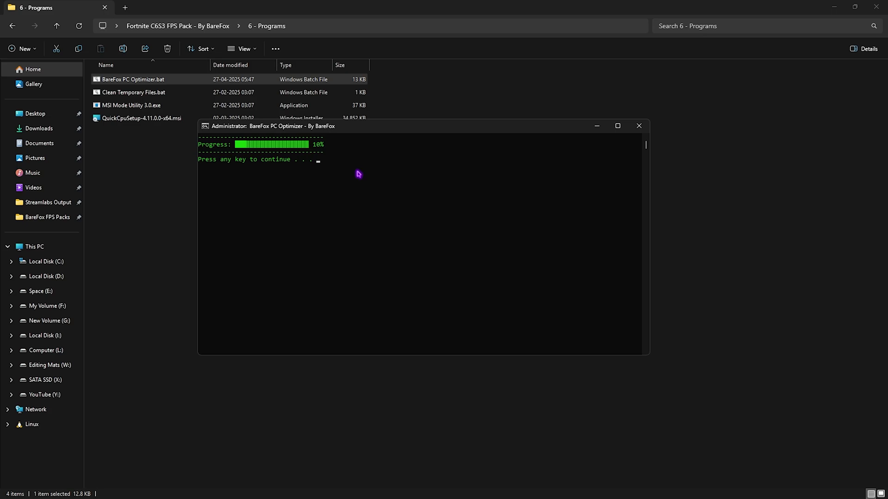
Proceed through all remaining optimizer stages, including network throttling and visual settings, and close the FPS pack folder
key("Return")
key("Return")
key("Return")
key("Return")
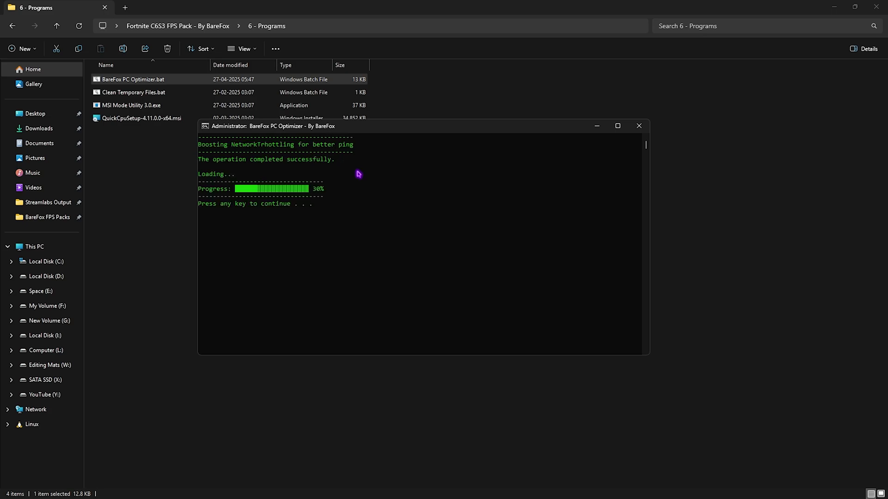
key("Return")
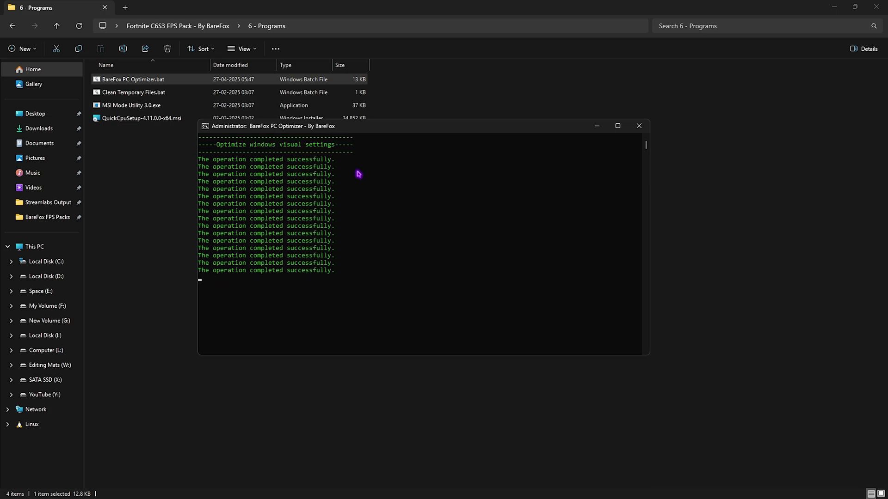
key("Return")
key("Return")
key("Return")
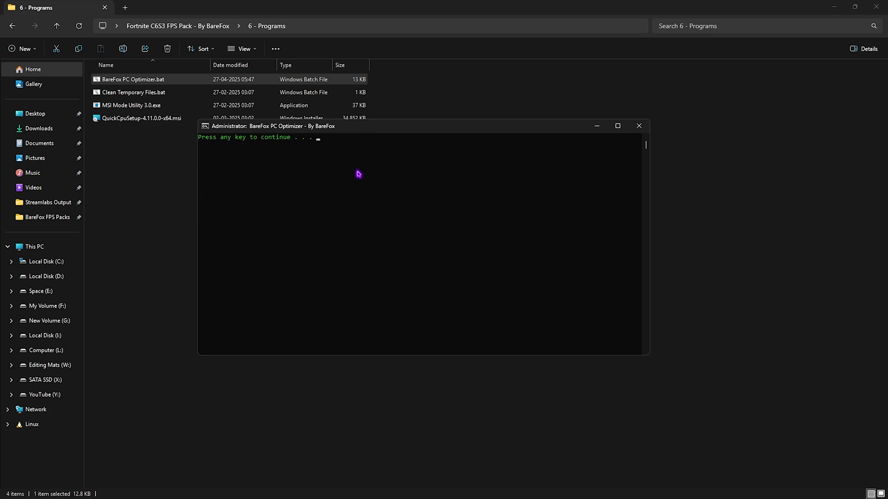
key("Return")
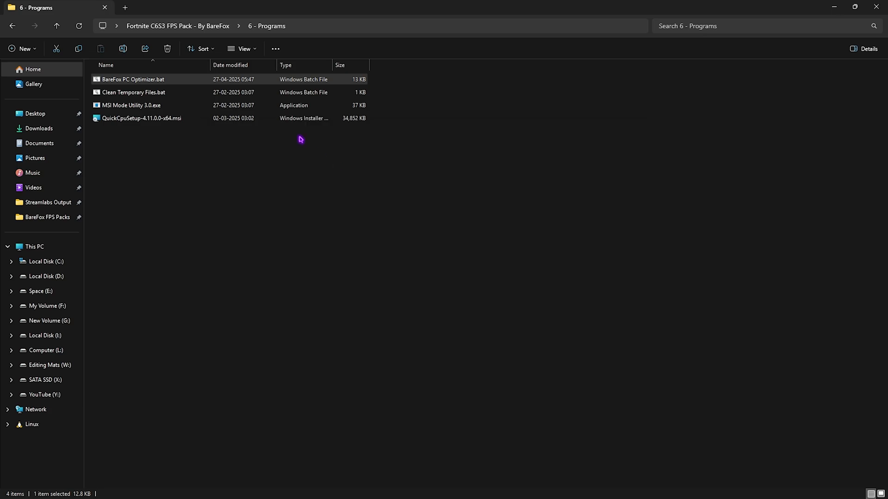
left_click(202, 26)
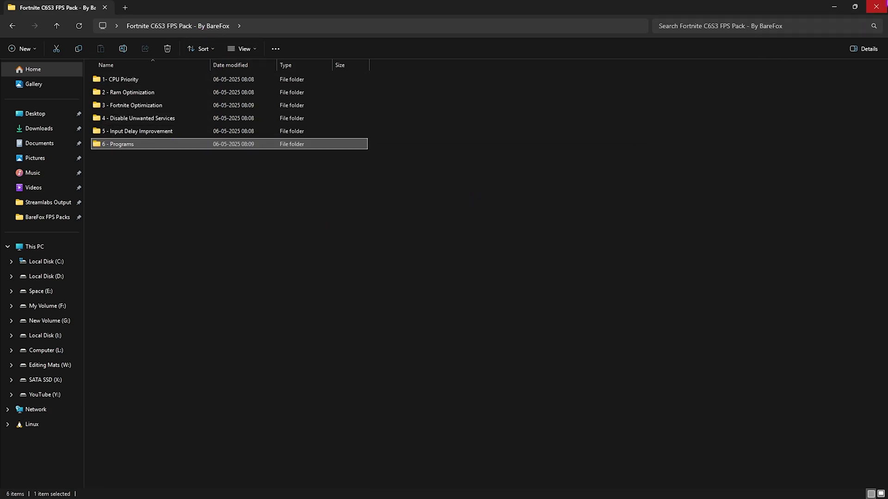
left_click(876, 7)
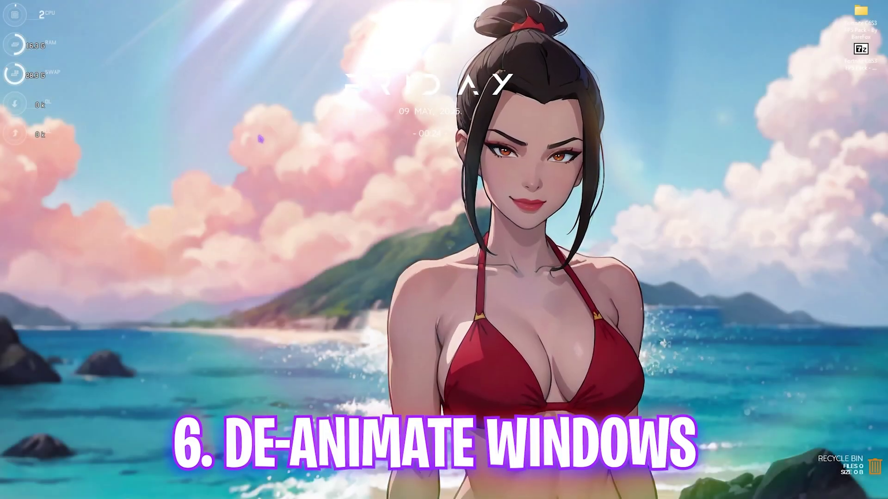
Apply custom Windows visual effects with only taskbar thumbnail previews, thumbnails instead of icons, window contents while dragging and smooth font edges enabled
key("super")
type("adj")
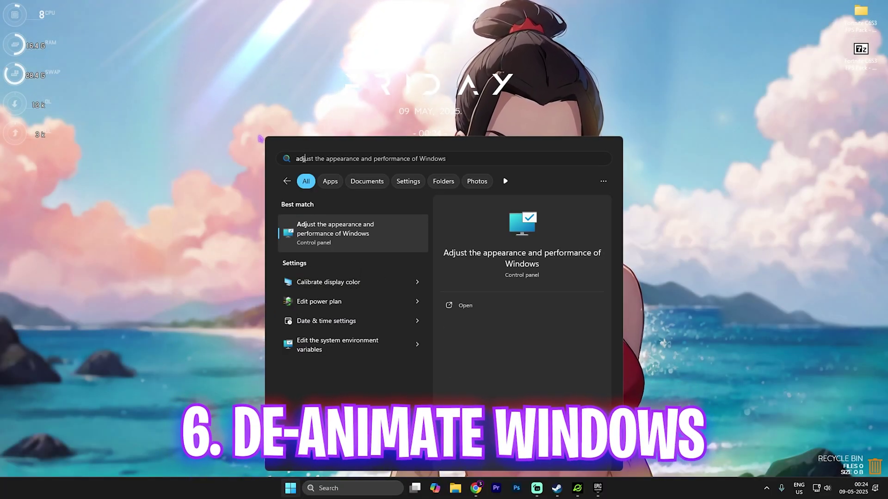
key("Return")
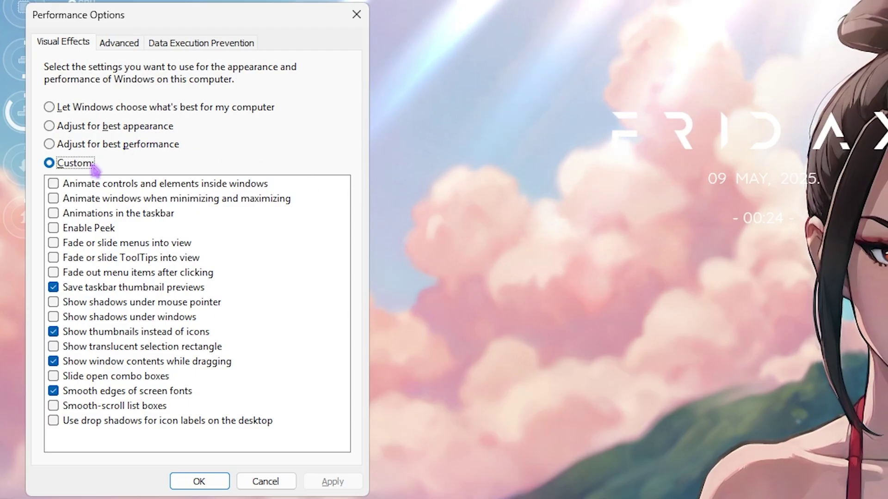
double_click(79, 289)
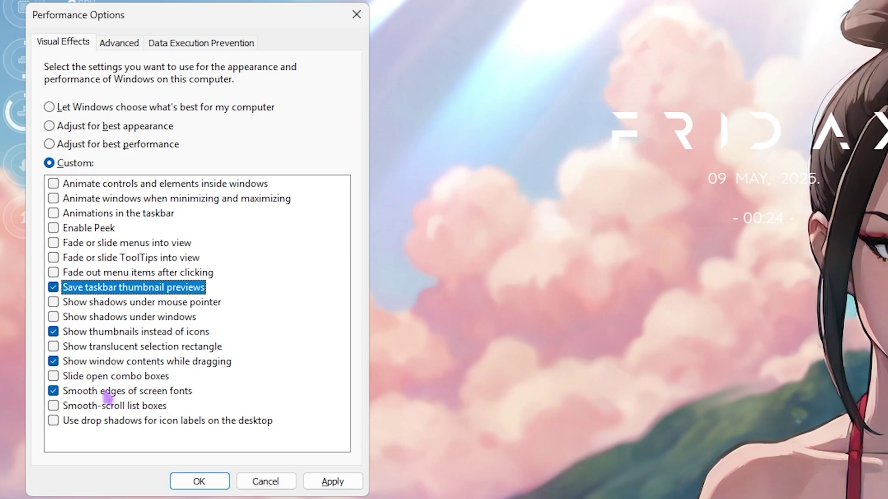
left_click(323, 479)
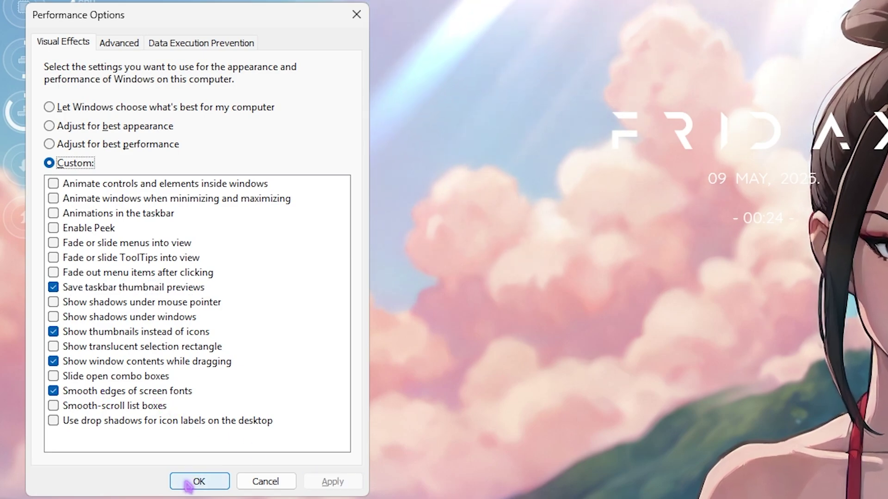
left_click(188, 484)
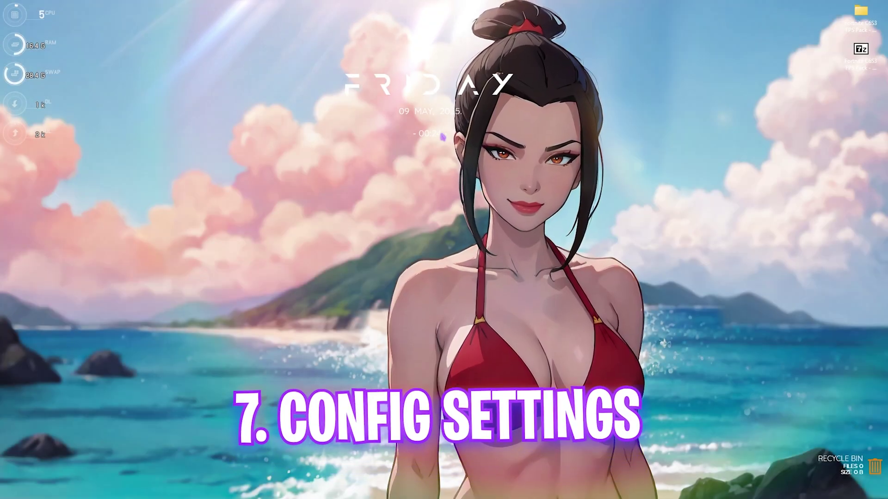
Open Fortnite's configuration folder AppData\Local\FortniteGame\Saved\Config\WindowsClient
key("super+r")
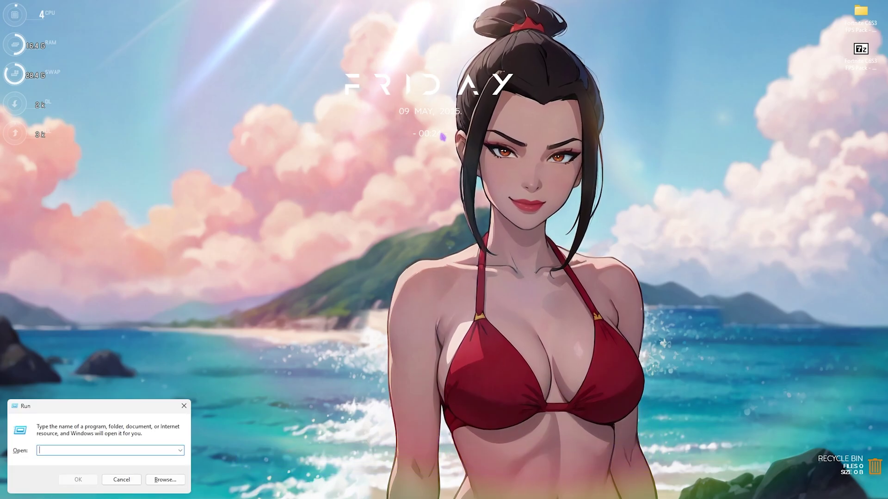
type("appdata")
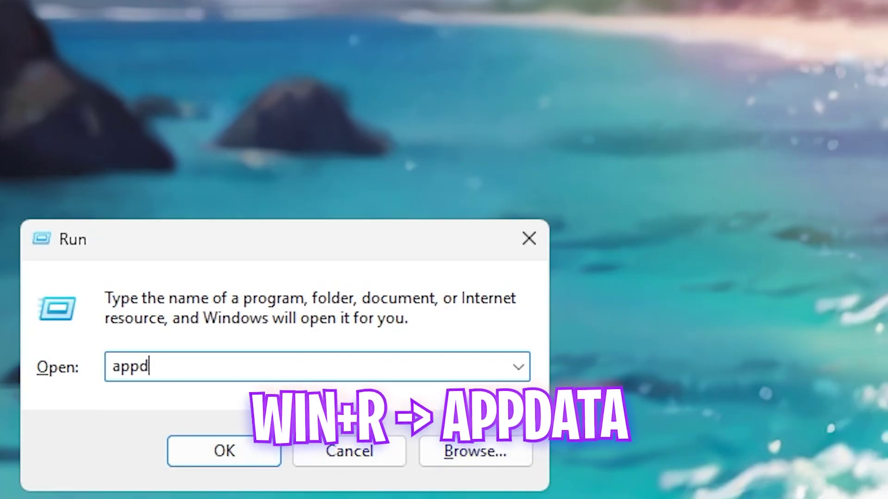
key("Return")
double_click(109, 79)
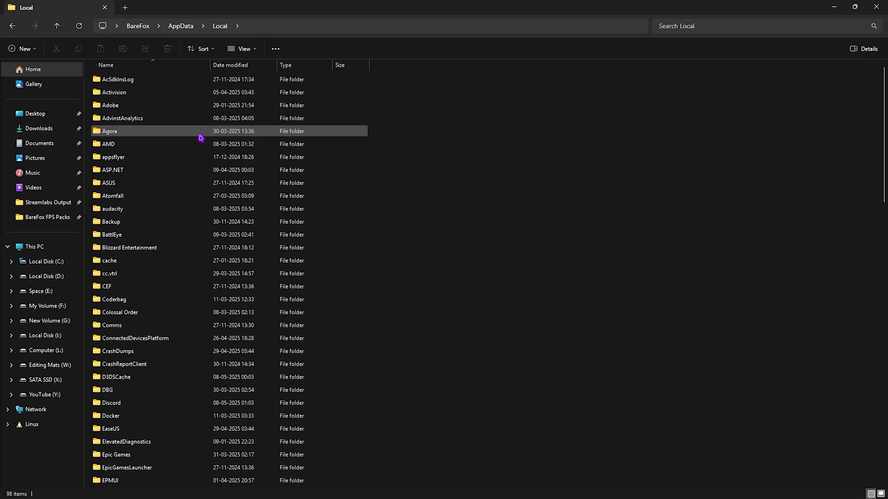
type("fortnite")
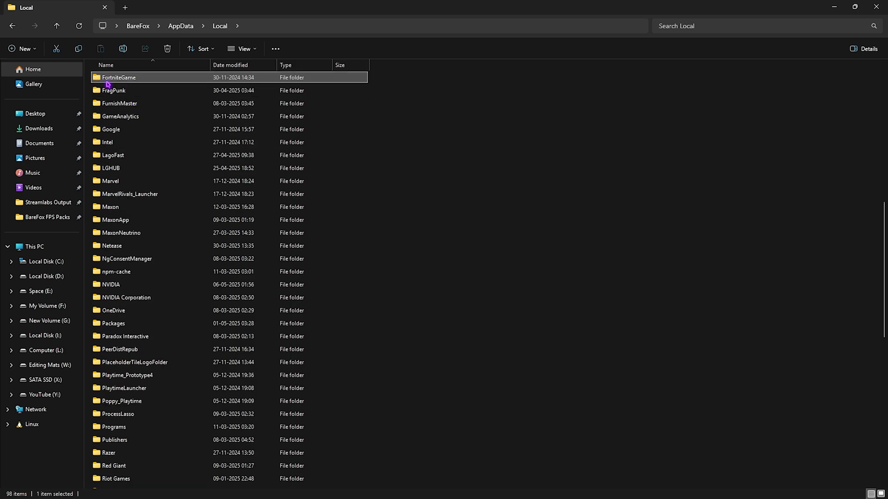
double_click(141, 79)
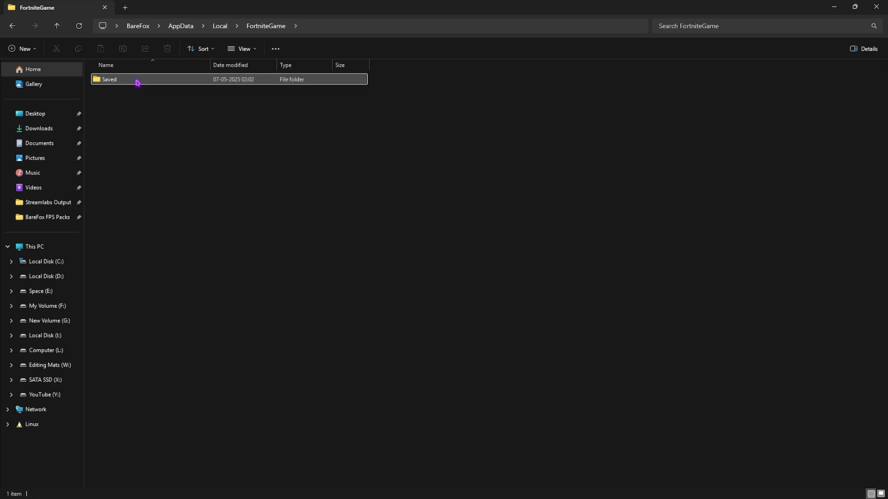
double_click(137, 81)
double_click(132, 95)
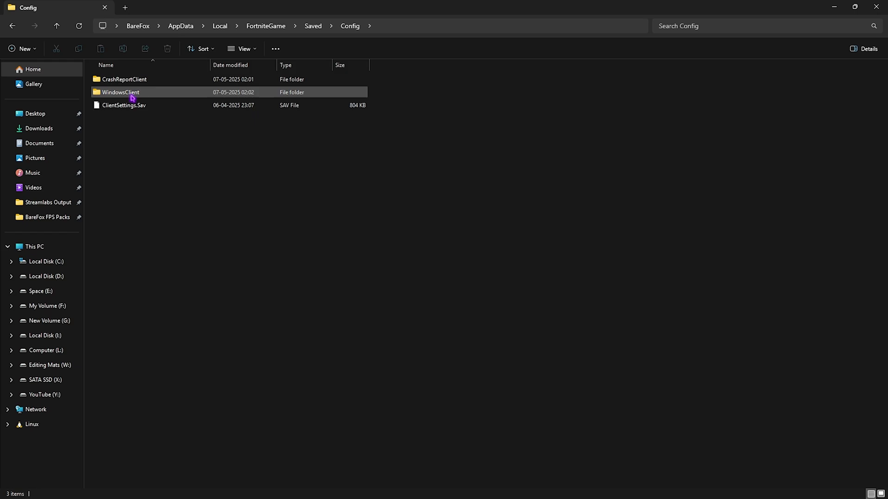
double_click(138, 92)
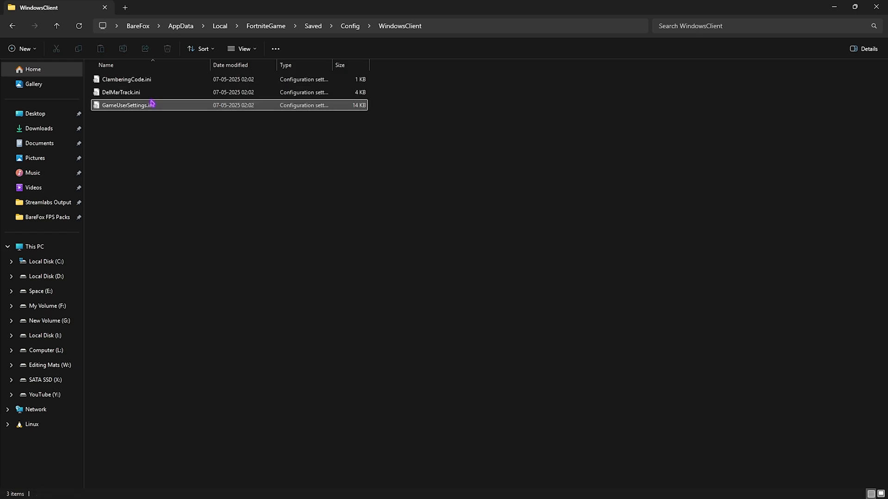
Open GameUserSettings.ini in Notepad and maximize its window
left_click(179, 108)
right_click(179, 112)
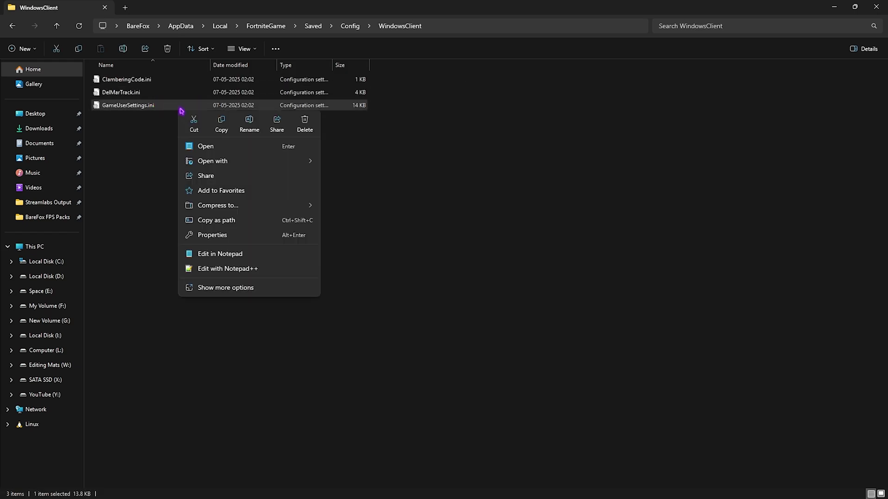
left_click(206, 146)
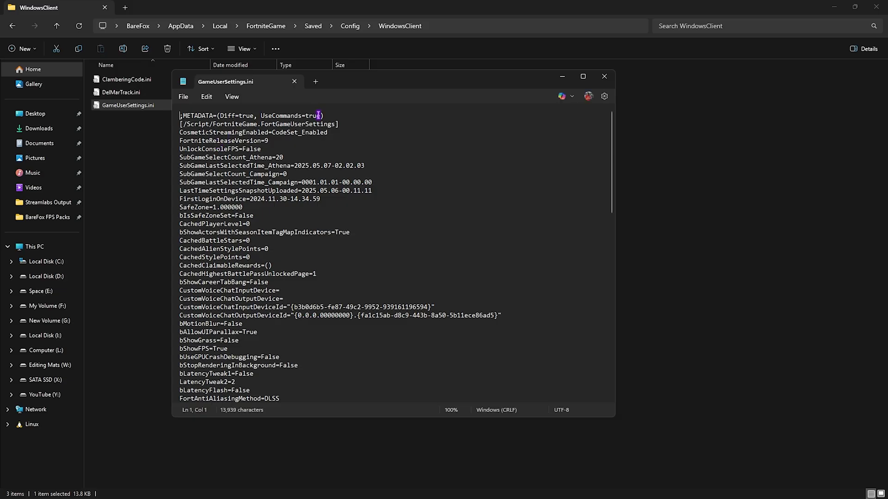
key("super+Up")
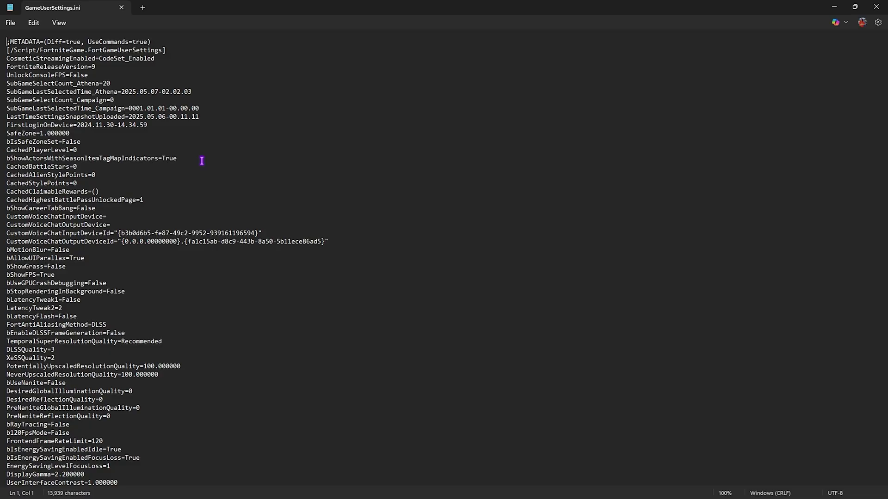
Examine the bMotionBlur, bShowGrass, bShowFPS, bLatencyTweak1 and bLatencyFlash values in GameUserSettings.ini
left_click_drag(13, 251, 48, 251)
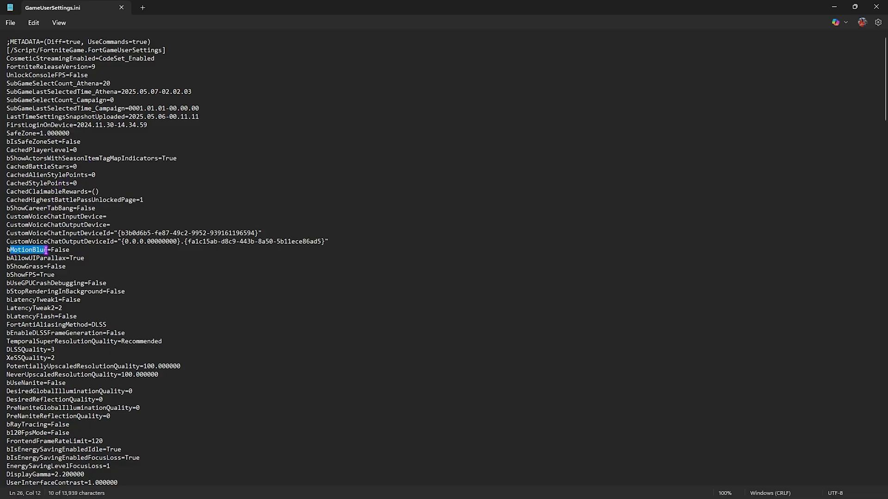
left_click(48, 251)
double_click(57, 250)
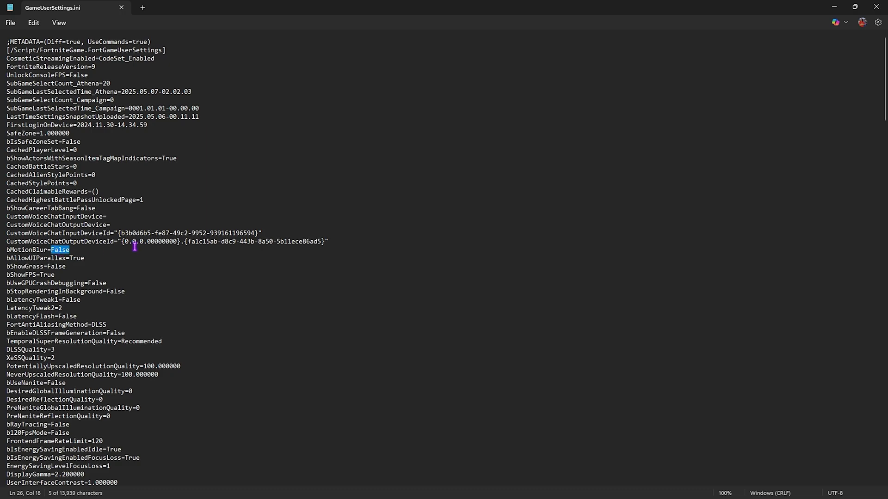
left_click(130, 250)
left_click_drag(10, 267, 43, 266)
left_click(41, 266)
double_click(54, 266)
double_click(48, 276)
left_click_drag(11, 300, 56, 300)
double_click(71, 300)
left_click(16, 313)
left_click_drag(11, 316, 57, 316)
double_click(67, 317)
left_click(70, 308)
Check the FortAntiAliasingMethod and bEnableDLSSFrameGeneration entries in GameUserSettings.ini
scroll(35, 293, "down", 2)
double_click(19, 293)
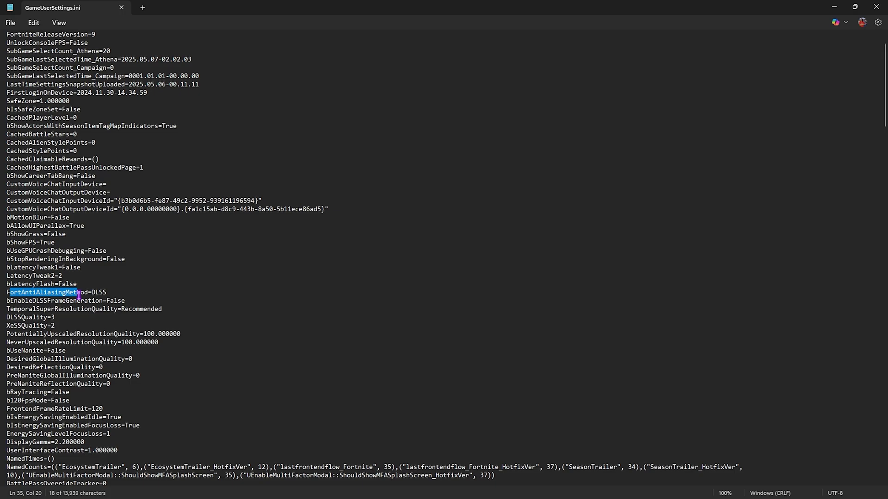
left_click(88, 293)
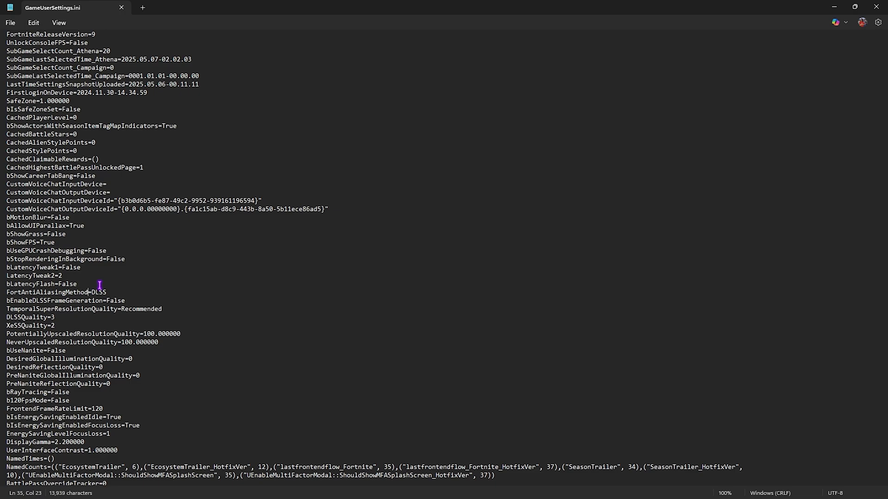
scroll(43, 280, "down", 1)
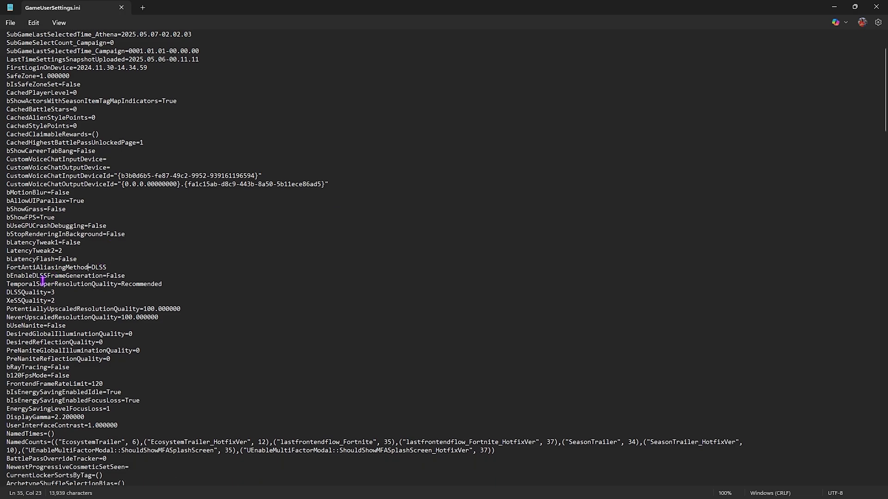
left_click_drag(13, 274, 48, 276)
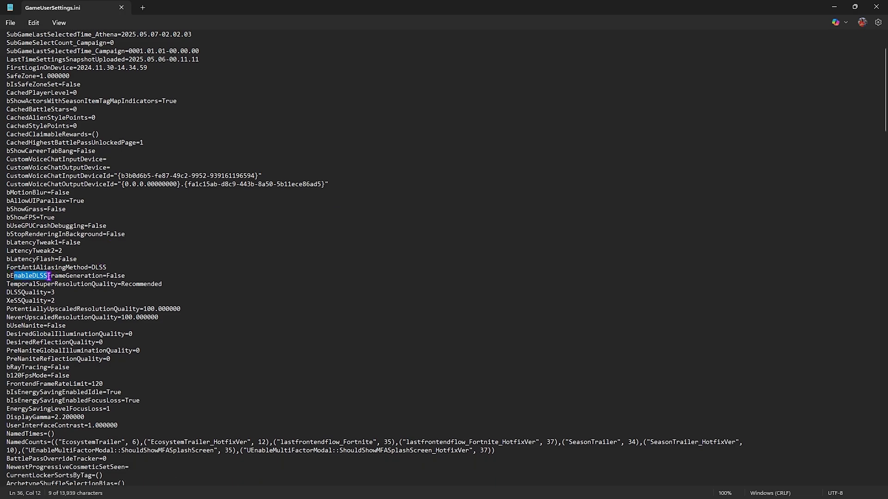
double_click(113, 278)
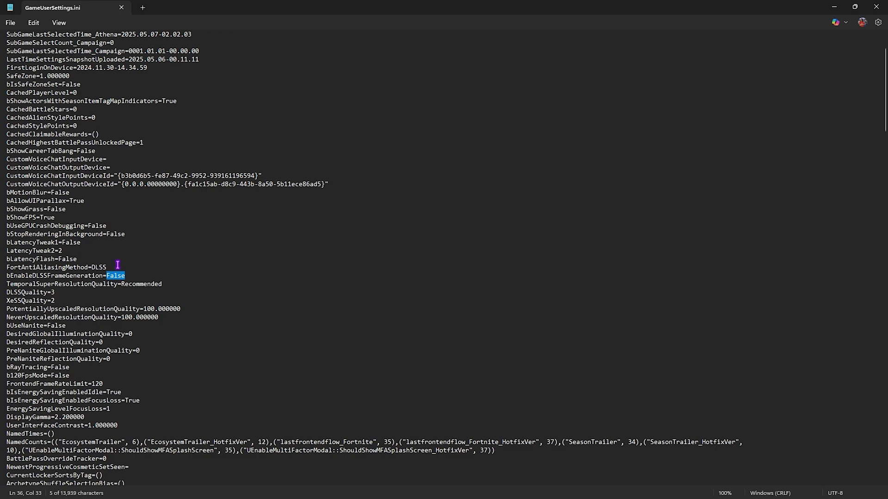
Set FrontendFrameRateLimit to 144 in GameUserSettings.ini
scroll(117, 264, "down", 4)
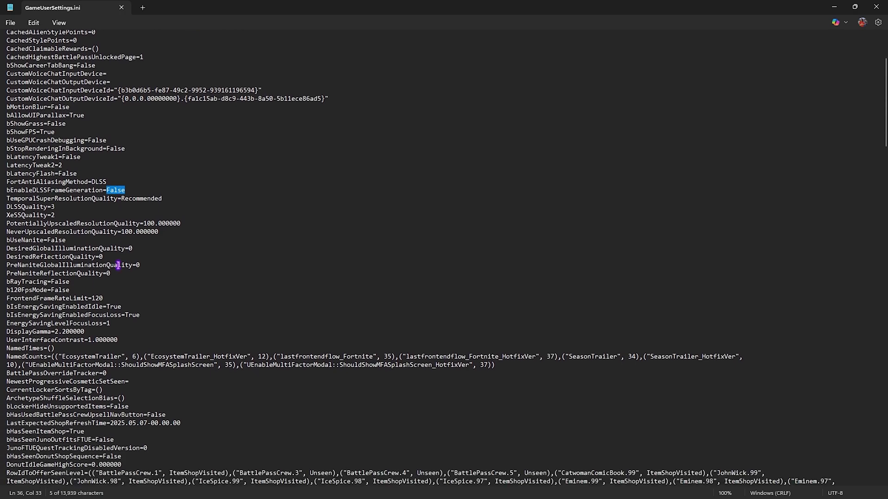
left_click_drag(92, 284, 102, 285)
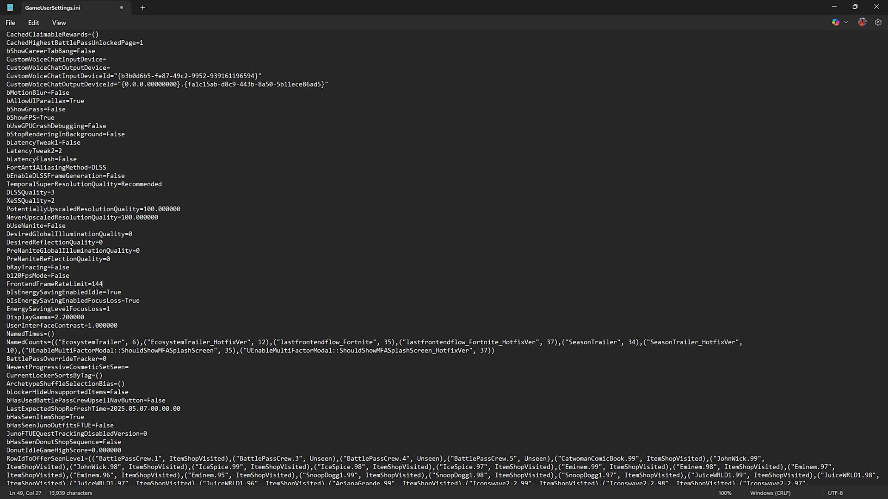
Check the bUseNanite and bUseHeadphoneMode entries in GameUserSettings.ini
double_click(54, 226)
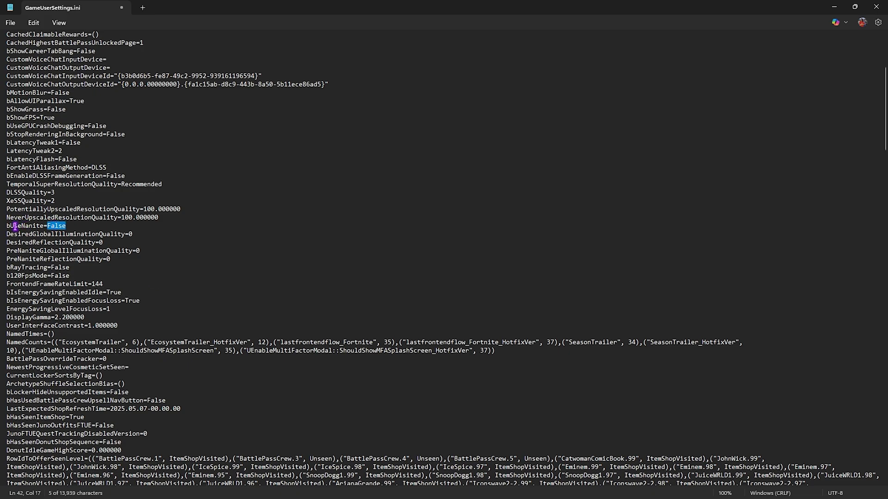
double_click(16, 226)
double_click(55, 227)
scroll(92, 234, "down", 20)
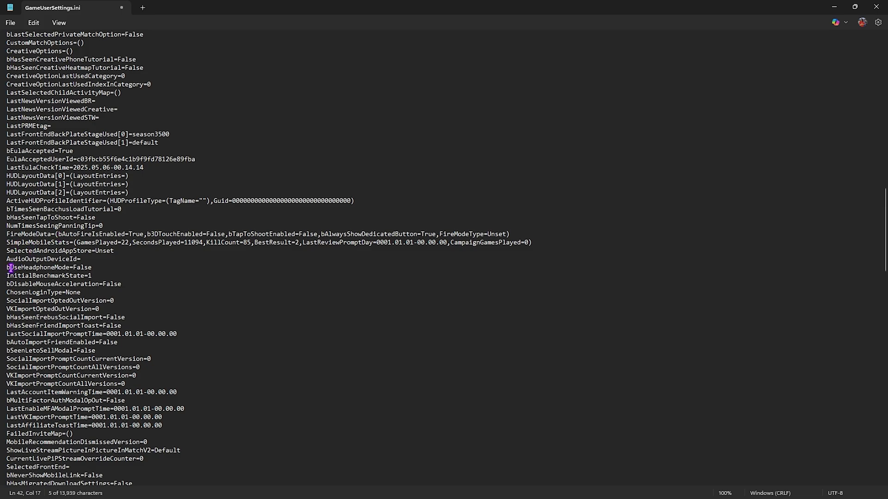
left_click_drag(11, 267, 58, 270)
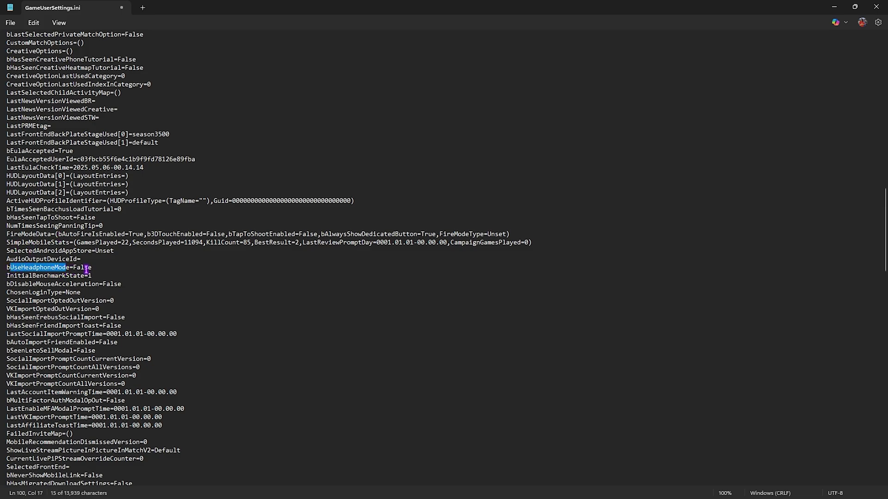
double_click(86, 268)
left_click(103, 275)
scroll(4, 336, "down", 16)
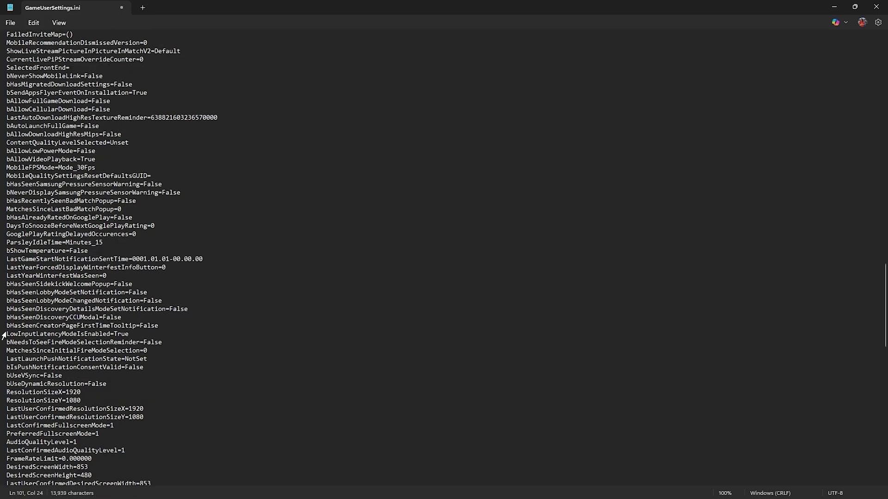
Check the LowInputLatencyModeIsEnabled and bUseVSync entries in GameUserSettings.ini
left_click_drag(7, 333, 82, 335)
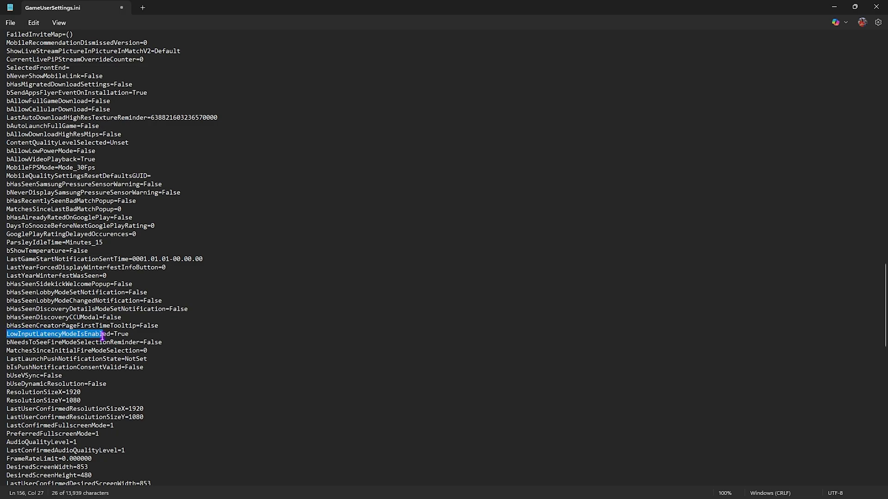
left_click(102, 335)
left_click_drag(13, 334, 112, 337)
double_click(120, 336)
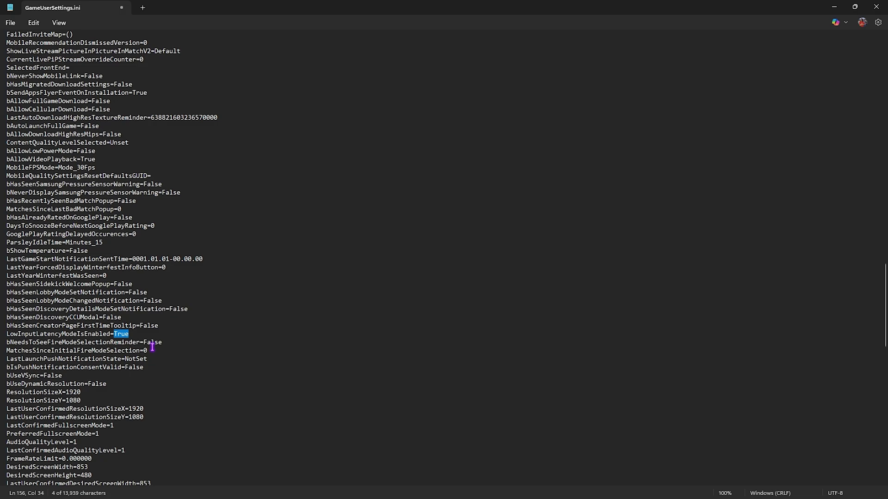
scroll(152, 346, "down", 1)
double_click(52, 350)
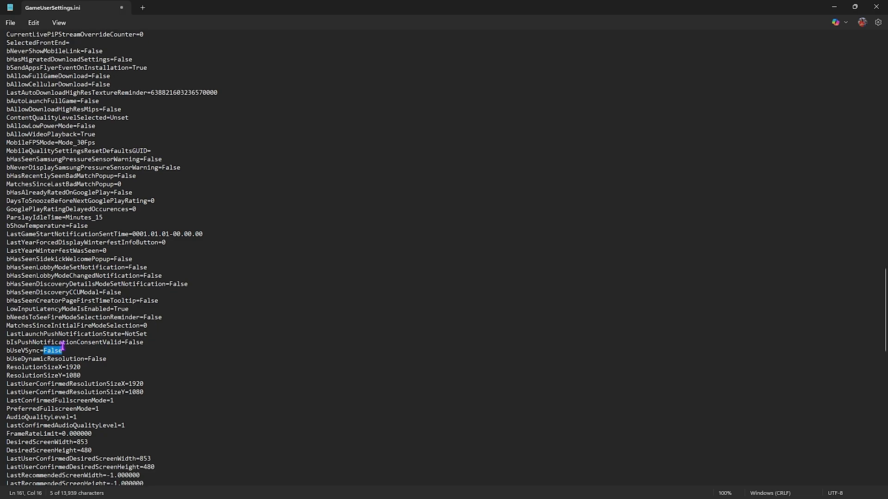
Check the bAllowDownloadHighResMips and AudioQualityLevel entries and look over the ScalabilityGroups section of GameUserSettings.ini
scroll(62, 347, "up", 2)
left_click_drag(9, 159, 86, 161)
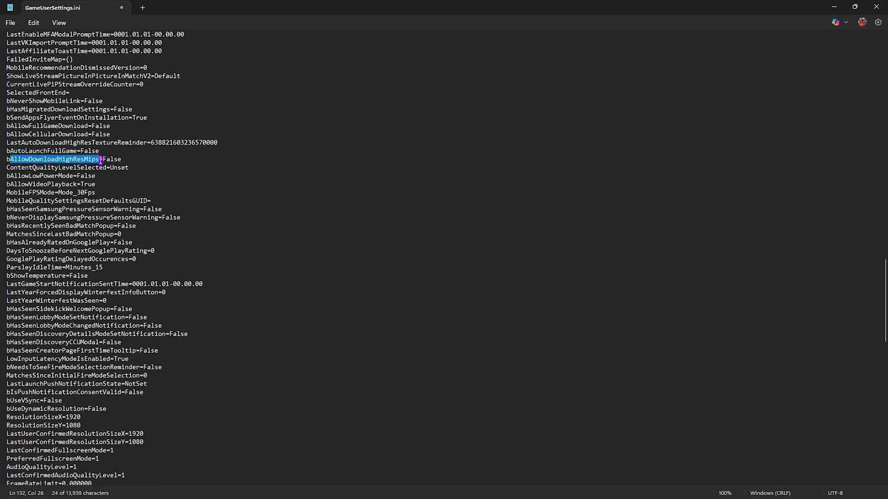
double_click(118, 161)
scroll(177, 245, "down", 6)
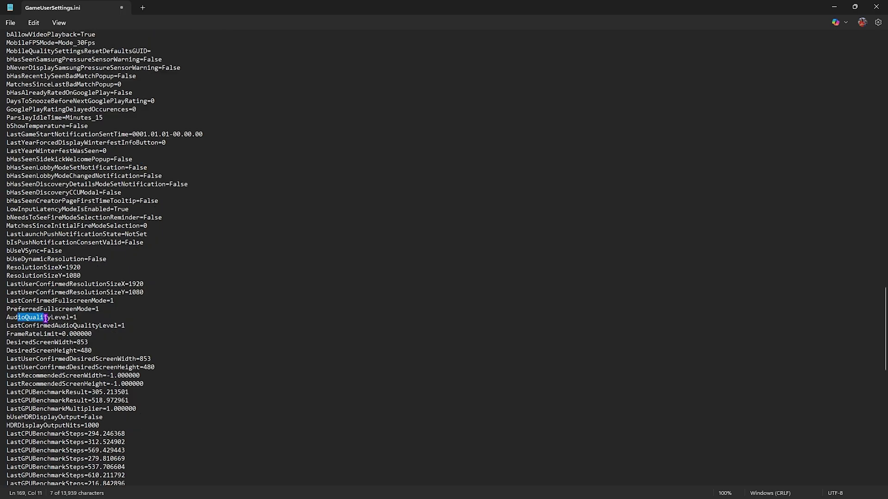
left_click(67, 318)
scroll(144, 293, "down", 11)
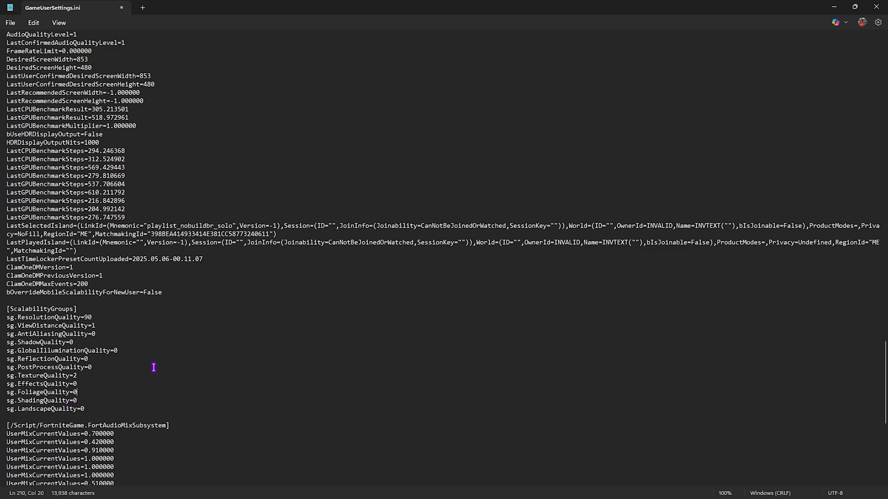
Check the PreferredRHI entry in the D3DRHIPreference section at the end of GameUserSettings.ini
scroll(154, 368, "down", 10)
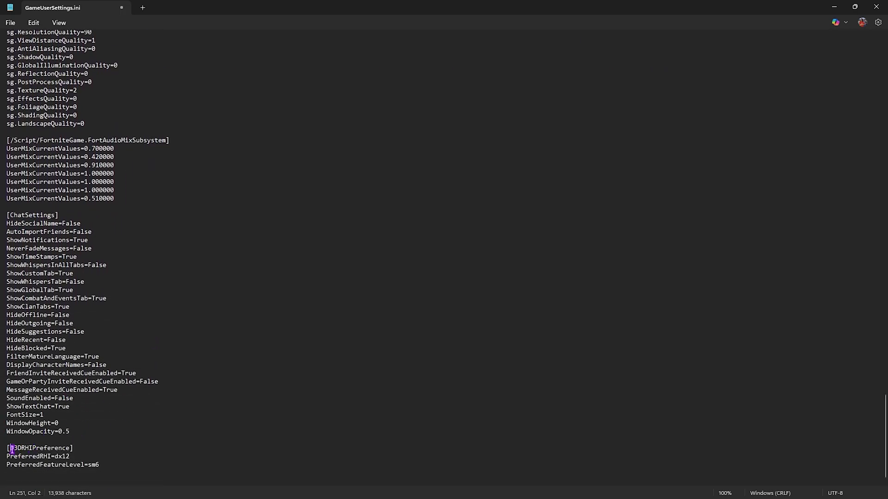
left_click_drag(32, 450, 74, 451)
left_click(74, 451)
left_click_drag(10, 458, 52, 459)
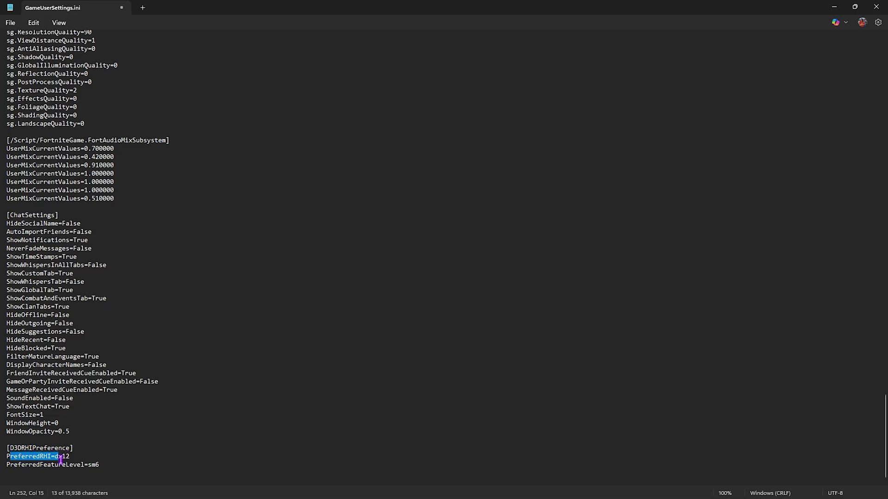
left_click(47, 458)
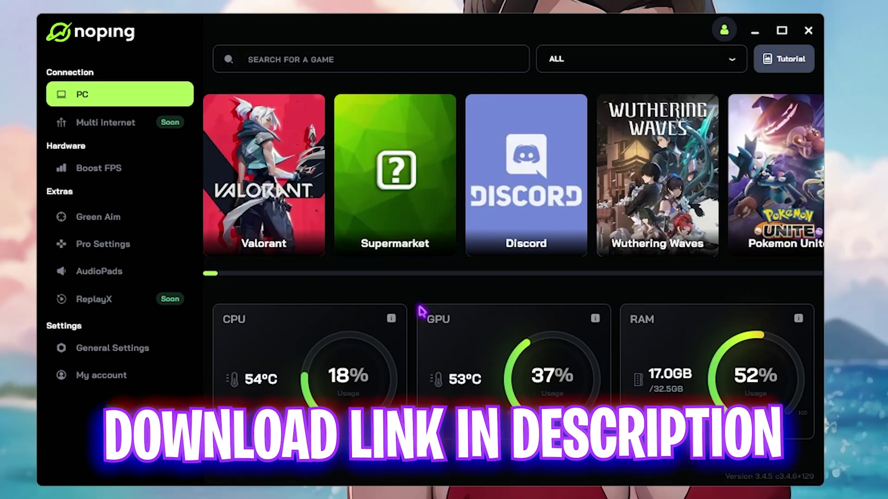
In NoPing, search the games for "Fort" and select Fortnite
left_click(361, 68)
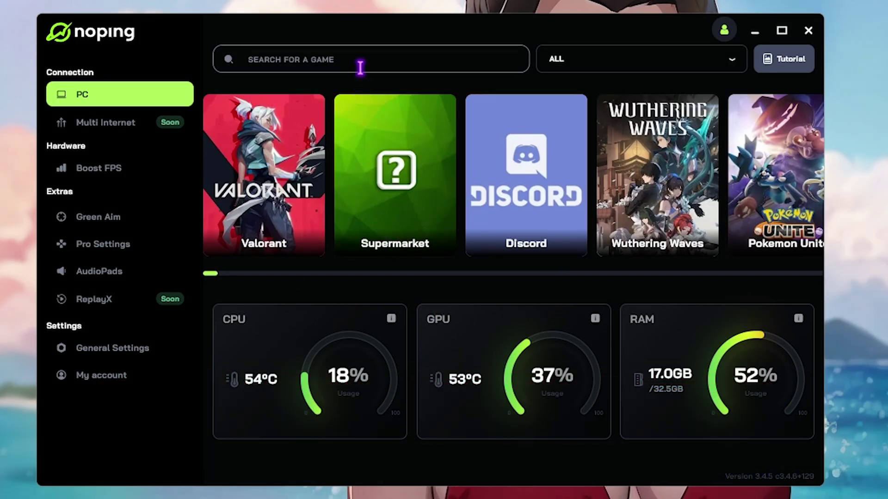
type("Fort")
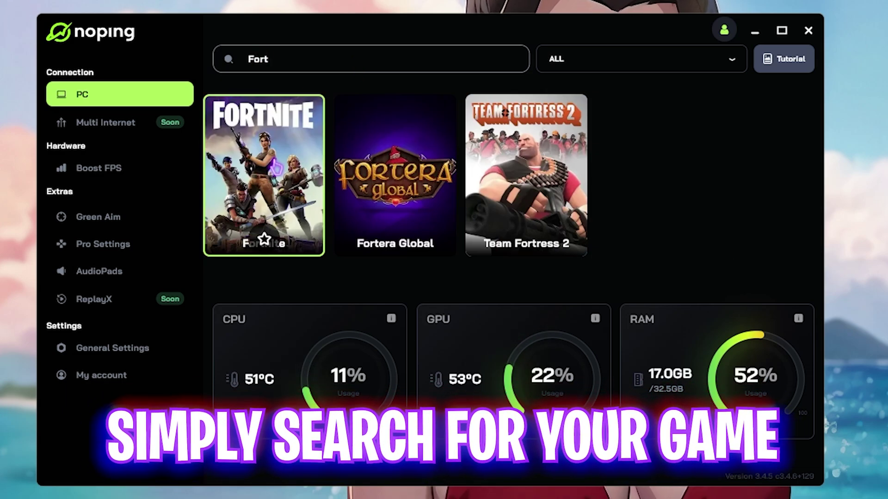
left_click(276, 167)
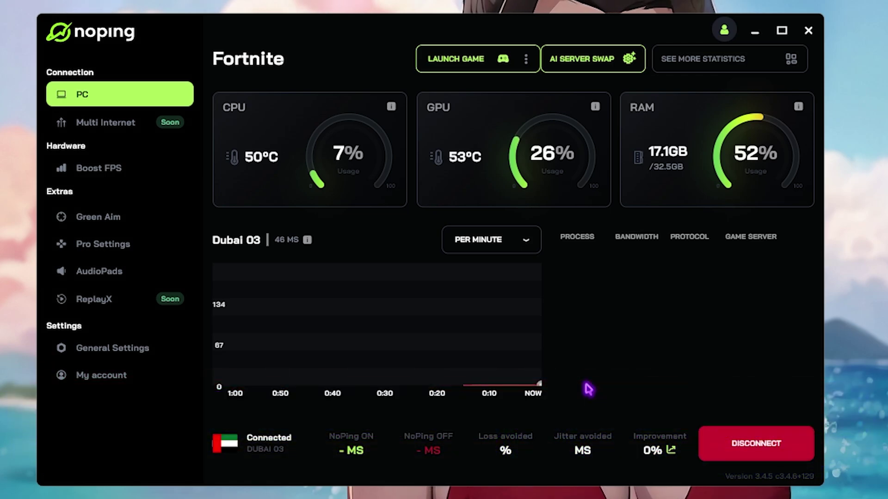
Look through NoPing's Boost FPS optimizations and view the noping.com home page
left_click(137, 175)
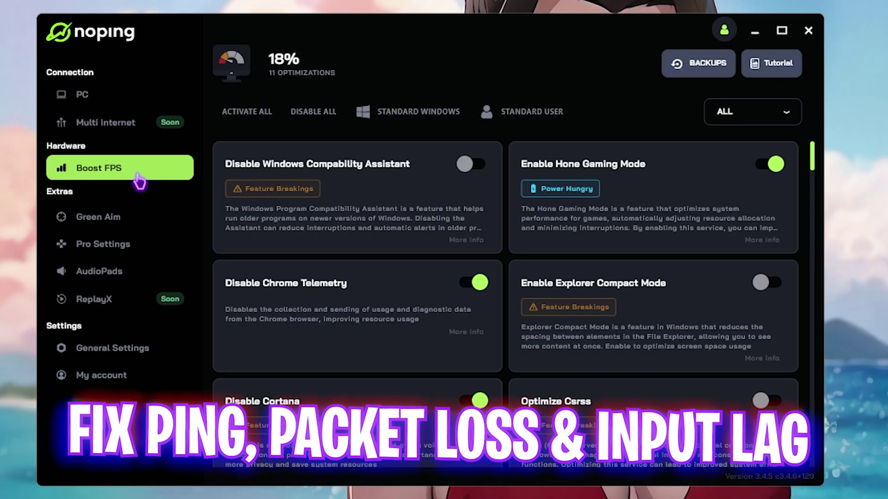
scroll(615, 198, "down", 2)
scroll(648, 209, "up", 2)
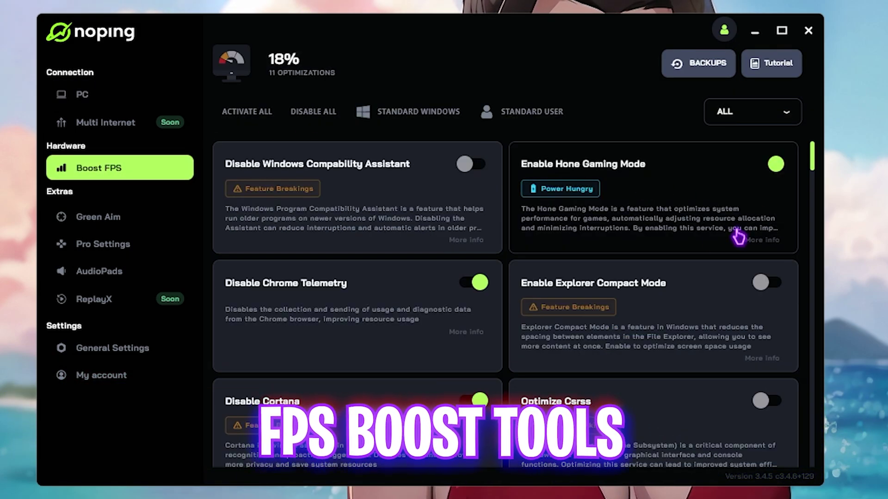
scroll(664, 198, "down", 10)
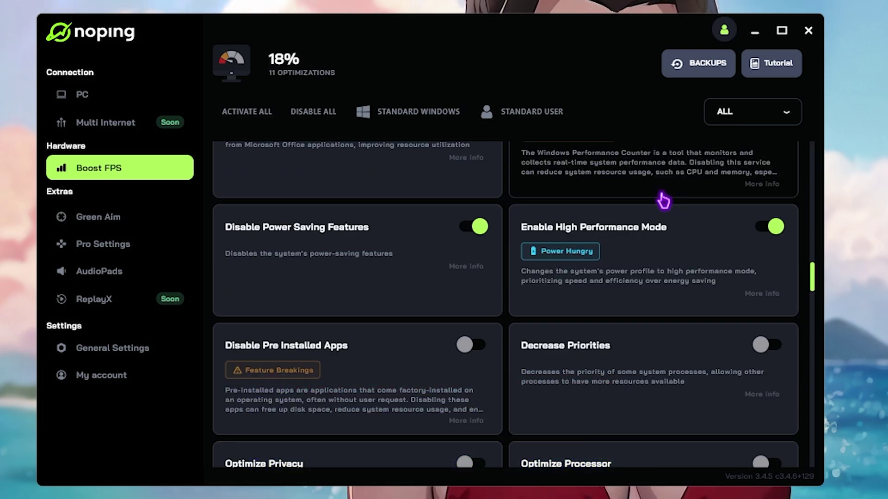
scroll(671, 199, "up", 10)
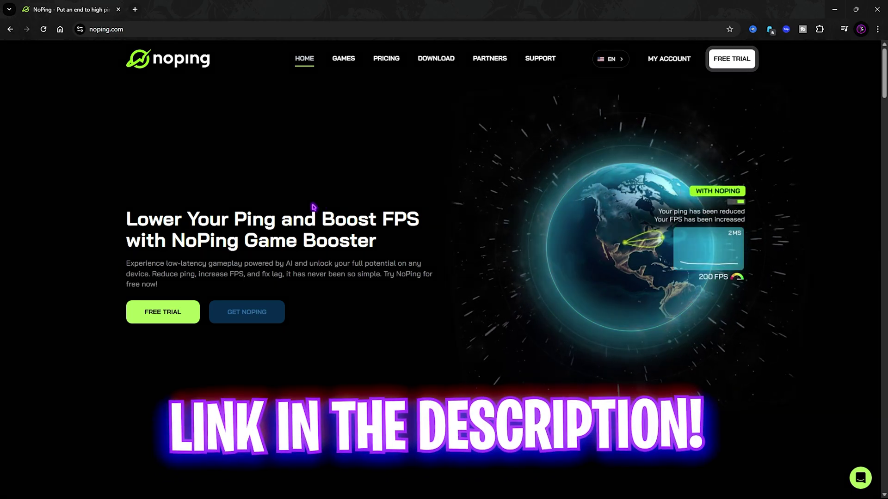
scroll(385, 228, "down", 5)
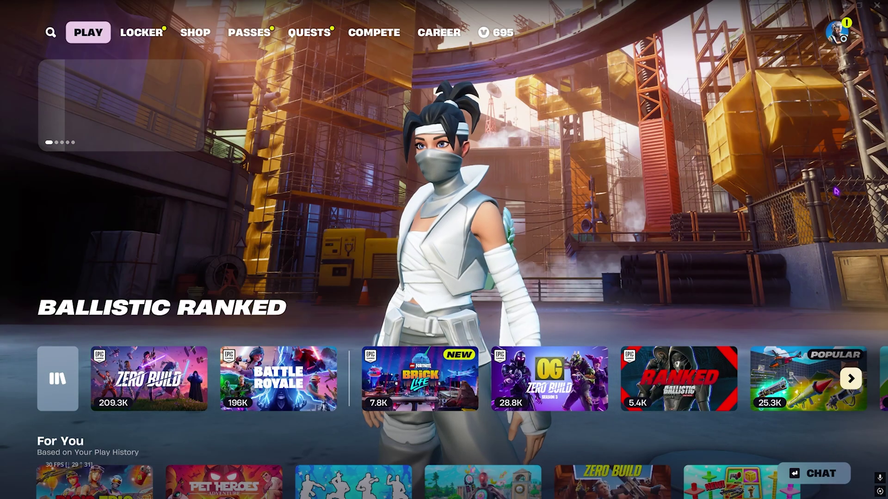
In Fortnite's video settings, set Rendering Mode to Performance – Lower Graphical Fidelity, apply it and restart the game
left_click(847, 33)
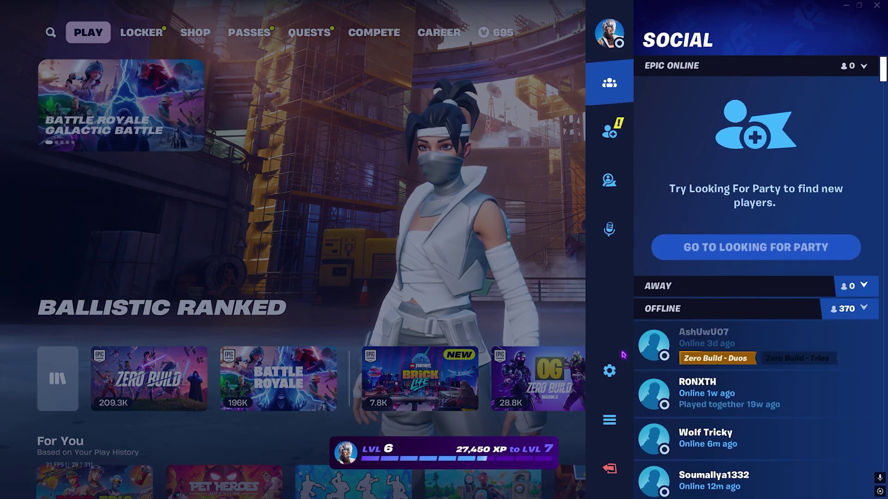
left_click(609, 371)
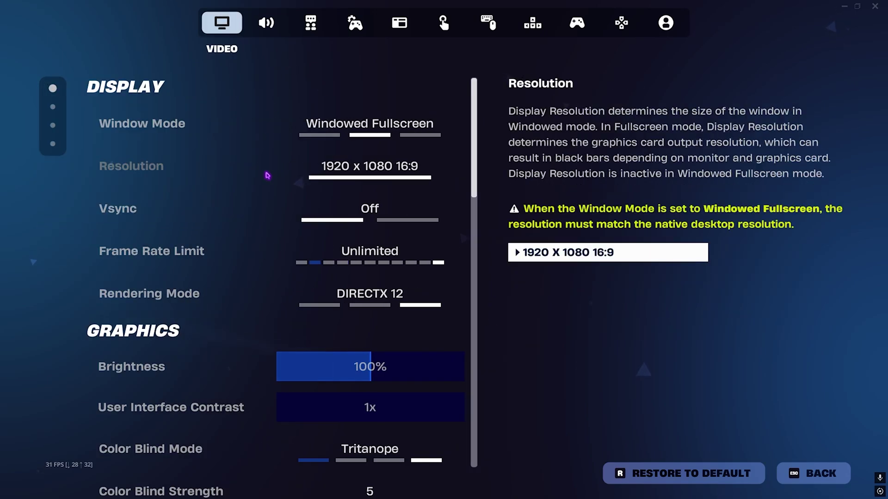
scroll(259, 217, "down", 1)
left_click(290, 266)
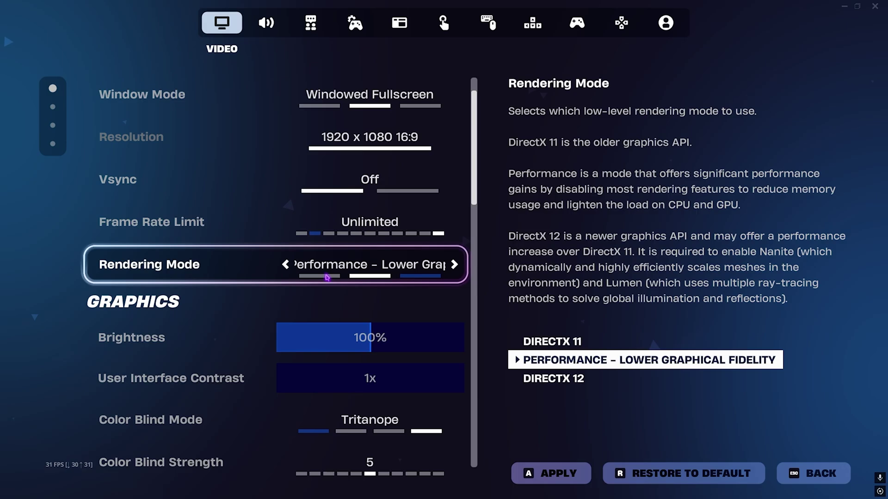
left_click(550, 474)
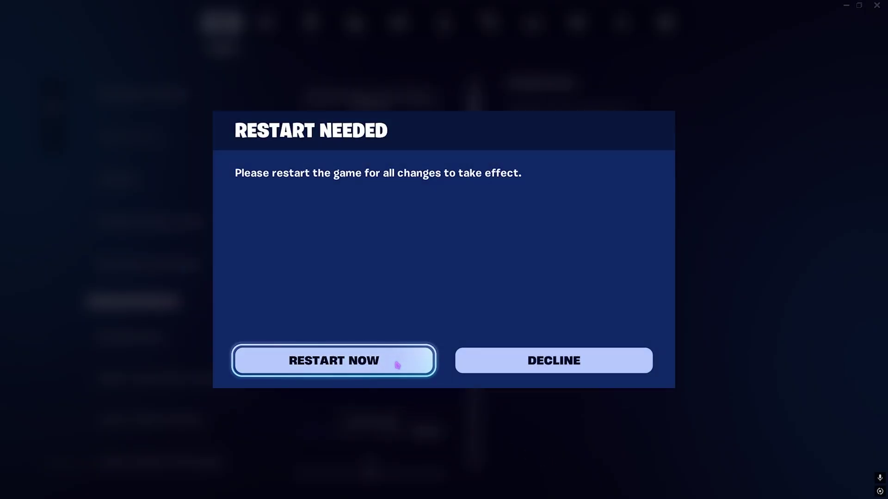
left_click(397, 365)
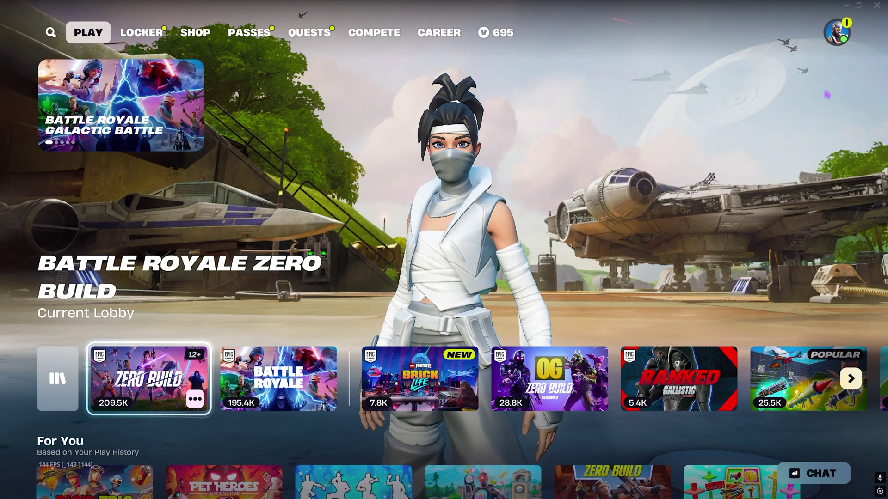
Reopen Fortnite's video settings and set Window Mode to Fullscreen
left_click(837, 33)
left_click(608, 371)
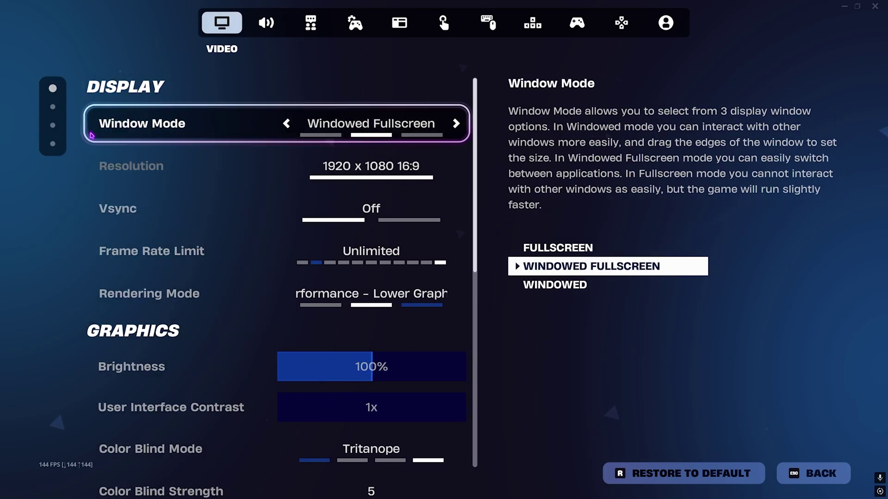
left_click(286, 123)
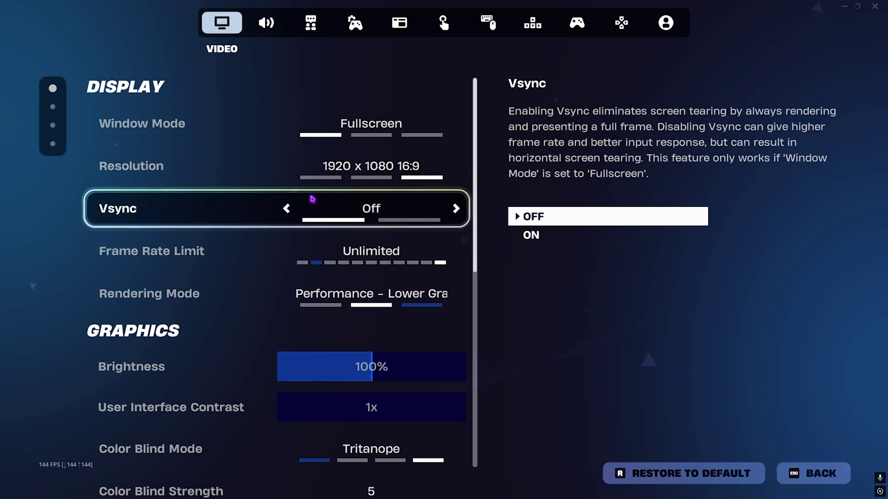
Set the Frame Rate Limit to 240 FPS and apply the change
scroll(298, 204, "down", 2)
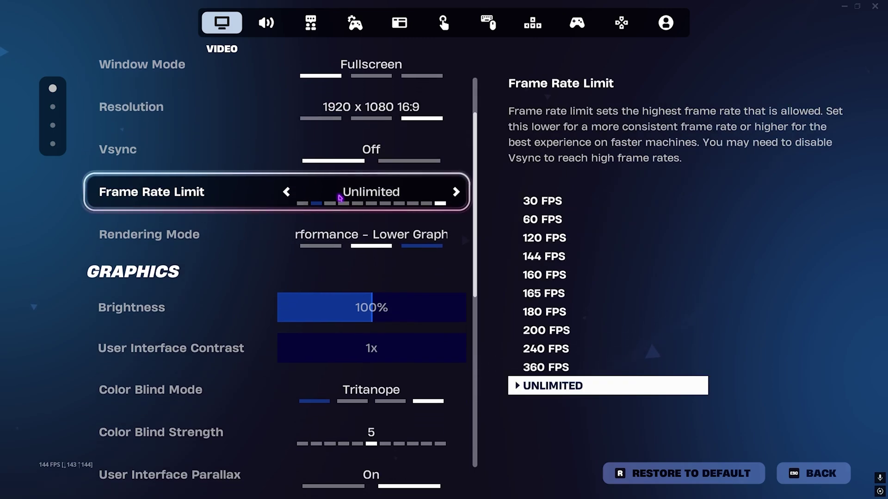
left_click(287, 191)
left_click(287, 191)
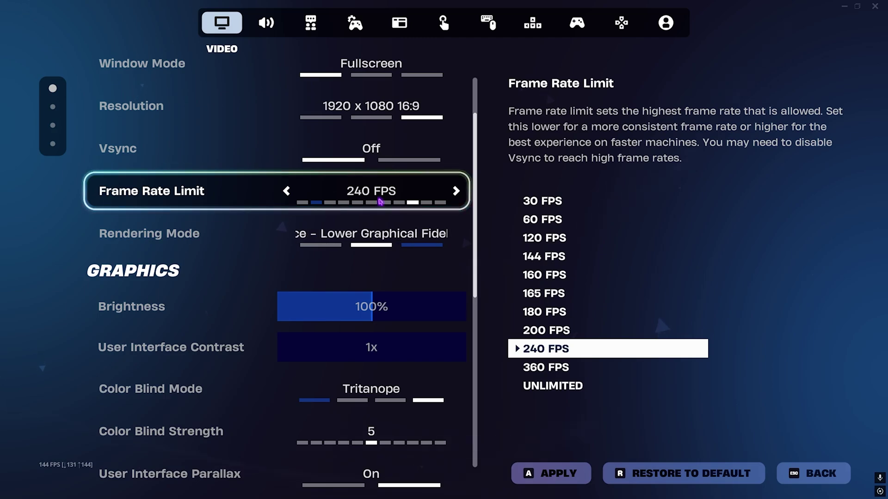
left_click(551, 474)
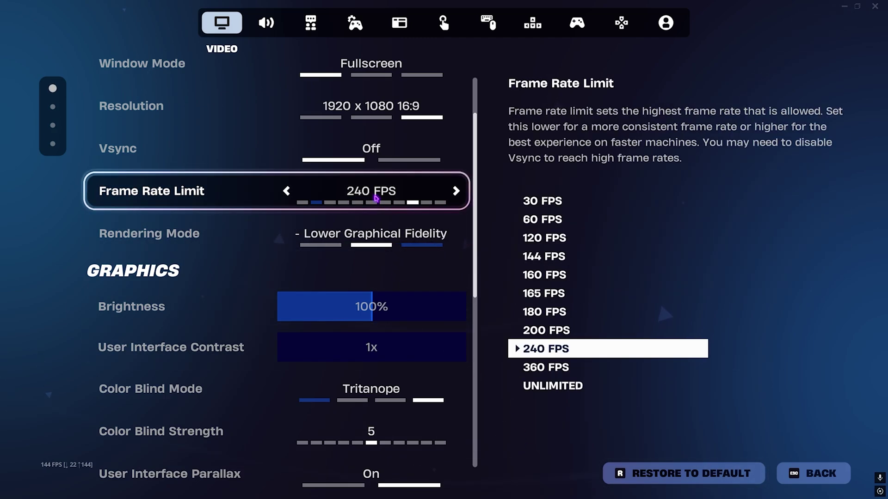
Try lowering the 3D Resolution to 90% and restore it to 100%
scroll(294, 229, "down", 3)
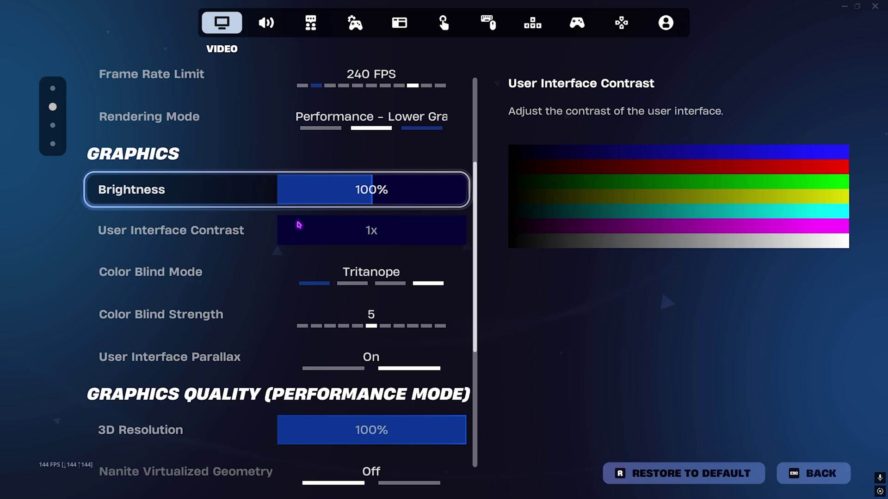
scroll(298, 226, "down", 5)
left_click(454, 232)
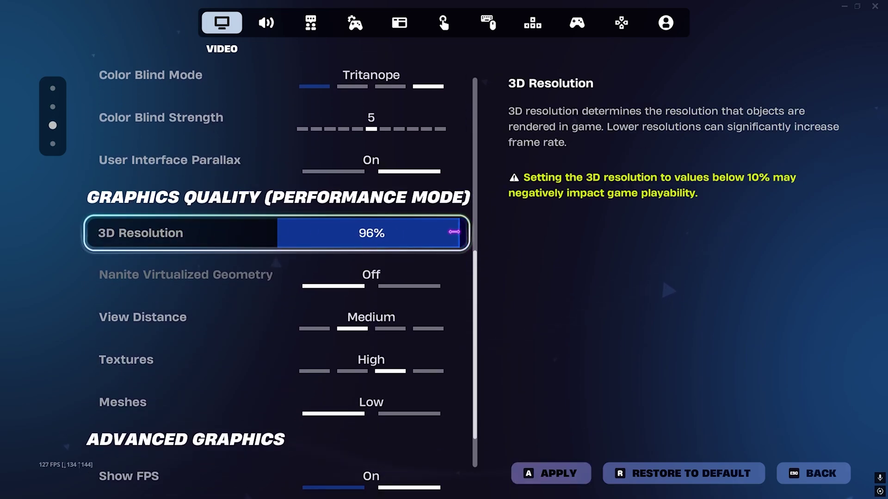
mouse_move(454, 232)
left_mouse_down()
mouse_move(439, 232)
mouse_move(449, 232)
left_mouse_up()
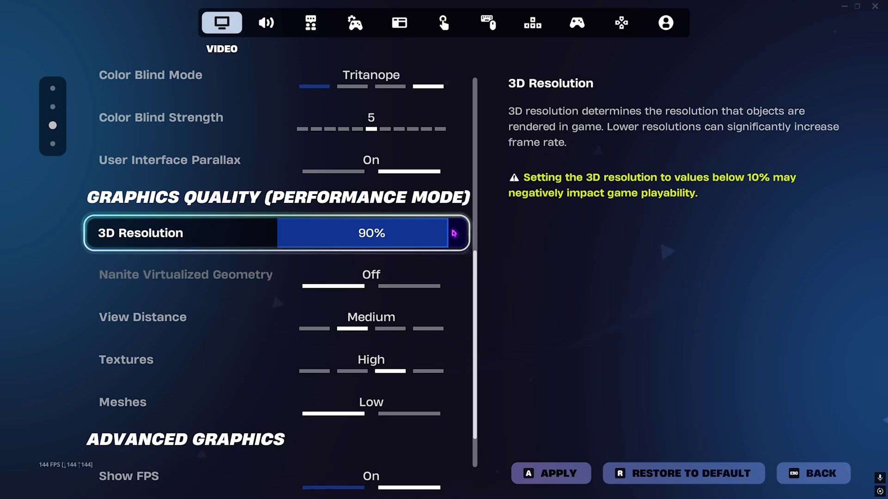
left_click_drag(454, 233, 467, 233)
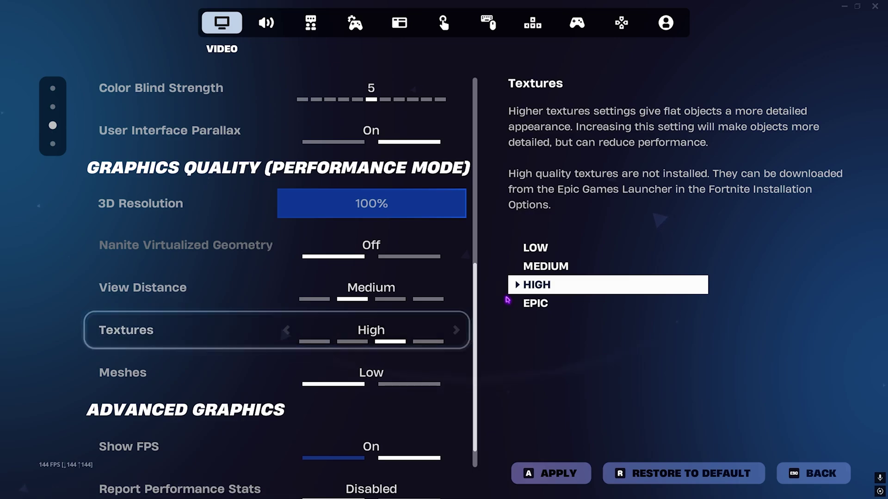
Try the Textures setting at Medium, restore it to High, and check the Meshes setting
key("Left")
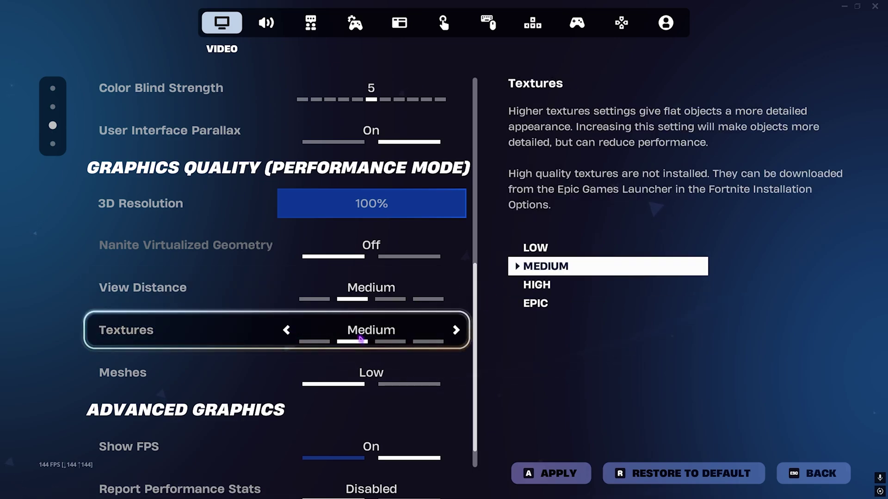
left_click(463, 331)
scroll(350, 344, "down", 1)
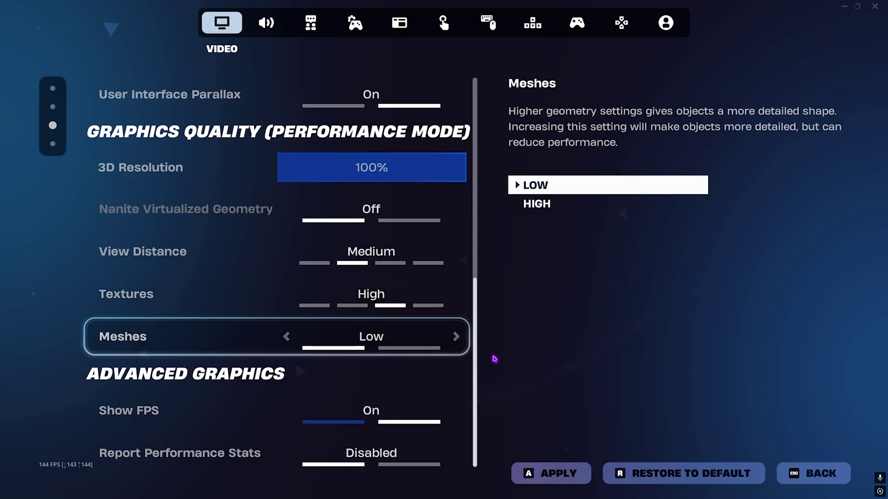
Open Fortnite's audio settings and review the Sound options, including Sound Quality, 3D Headphones and Background Audio
scroll(406, 185, "up", 1)
scroll(406, 185, "up", 8)
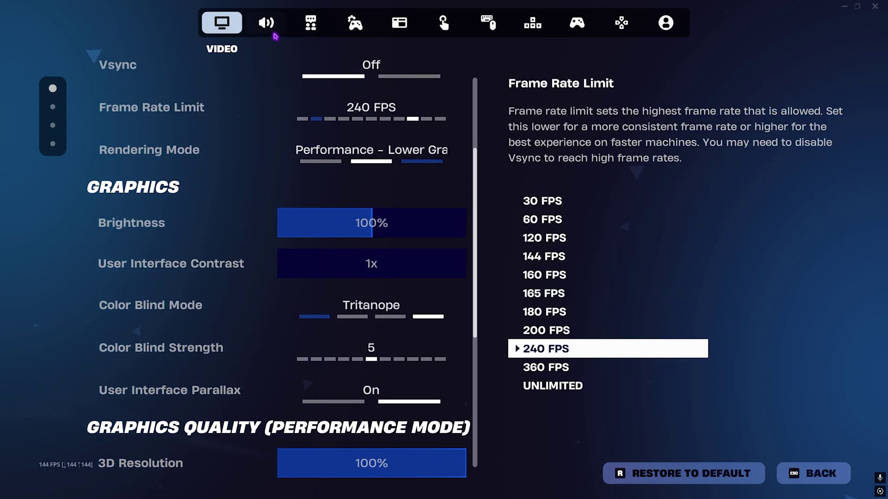
left_click(272, 32)
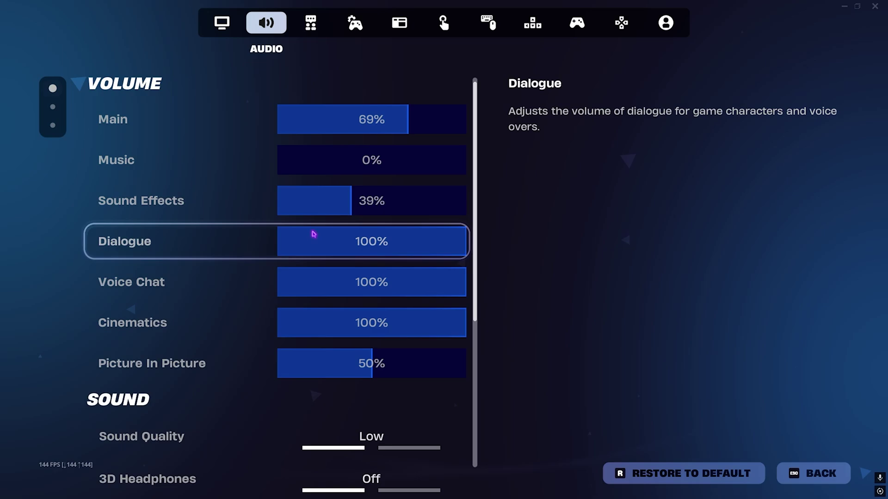
scroll(313, 234, "down", 4)
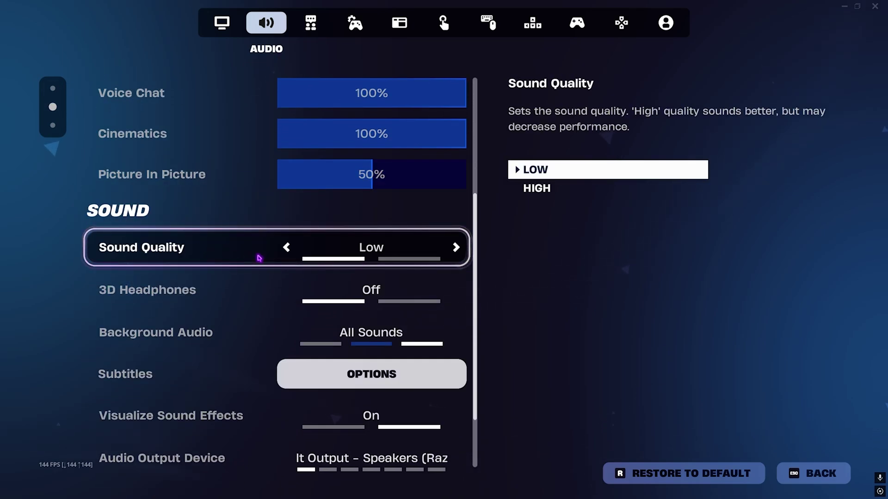
scroll(258, 258, "down", 2)
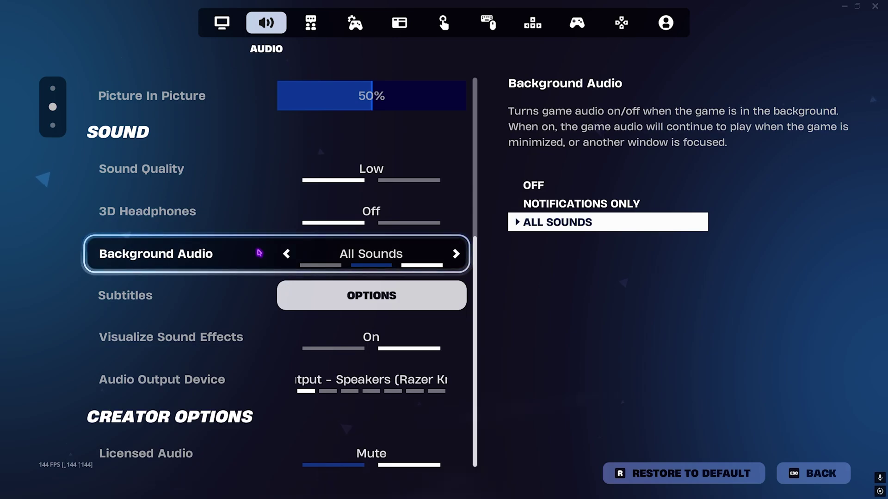